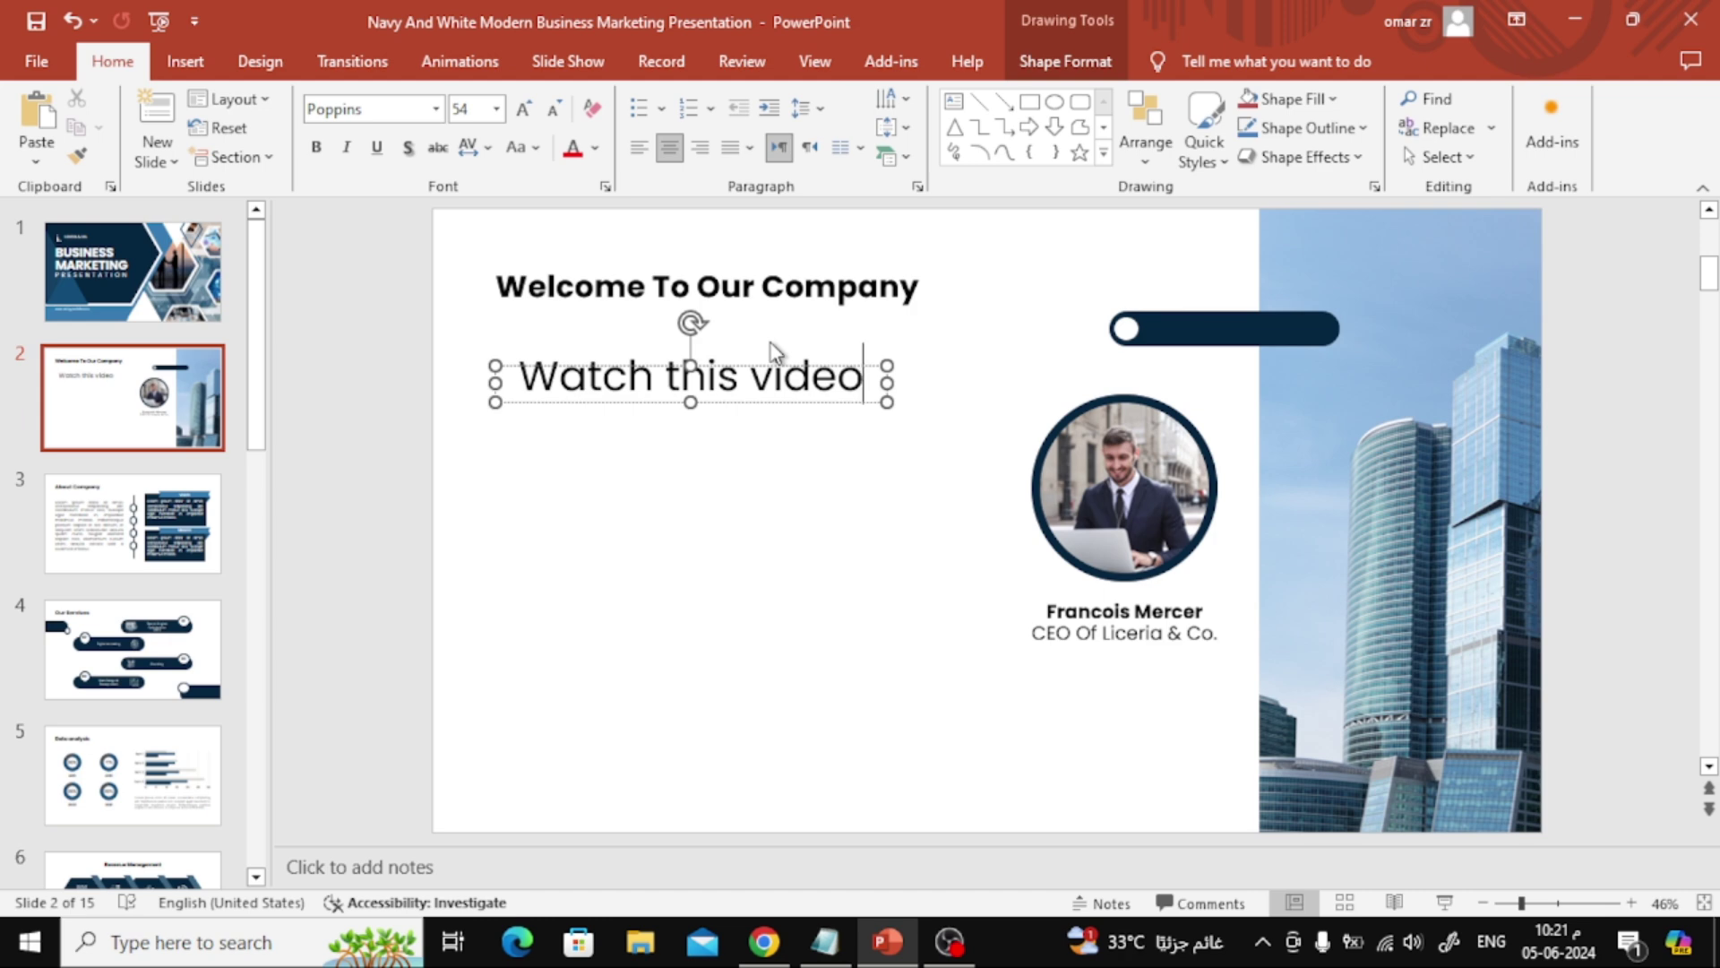
Step: Copy the link address of the 'How To Embed A YouTube Video In PowerPoint' search result
{"action": "left_click", "coordinate": [763, 941]}
{"action": "scroll", "coordinate": [1184, 363], "scroll_direction": "down", "scroll_amount": 2}
{"action": "scroll", "coordinate": [884, 423], "scroll_direction": "up", "scroll_amount": 1}
{"action": "scroll", "coordinate": [884, 422], "scroll_direction": "up", "scroll_amount": 1}
{"action": "right_click", "coordinate": [884, 422]}
{"action": "right_click", "coordinate": [787, 542]}
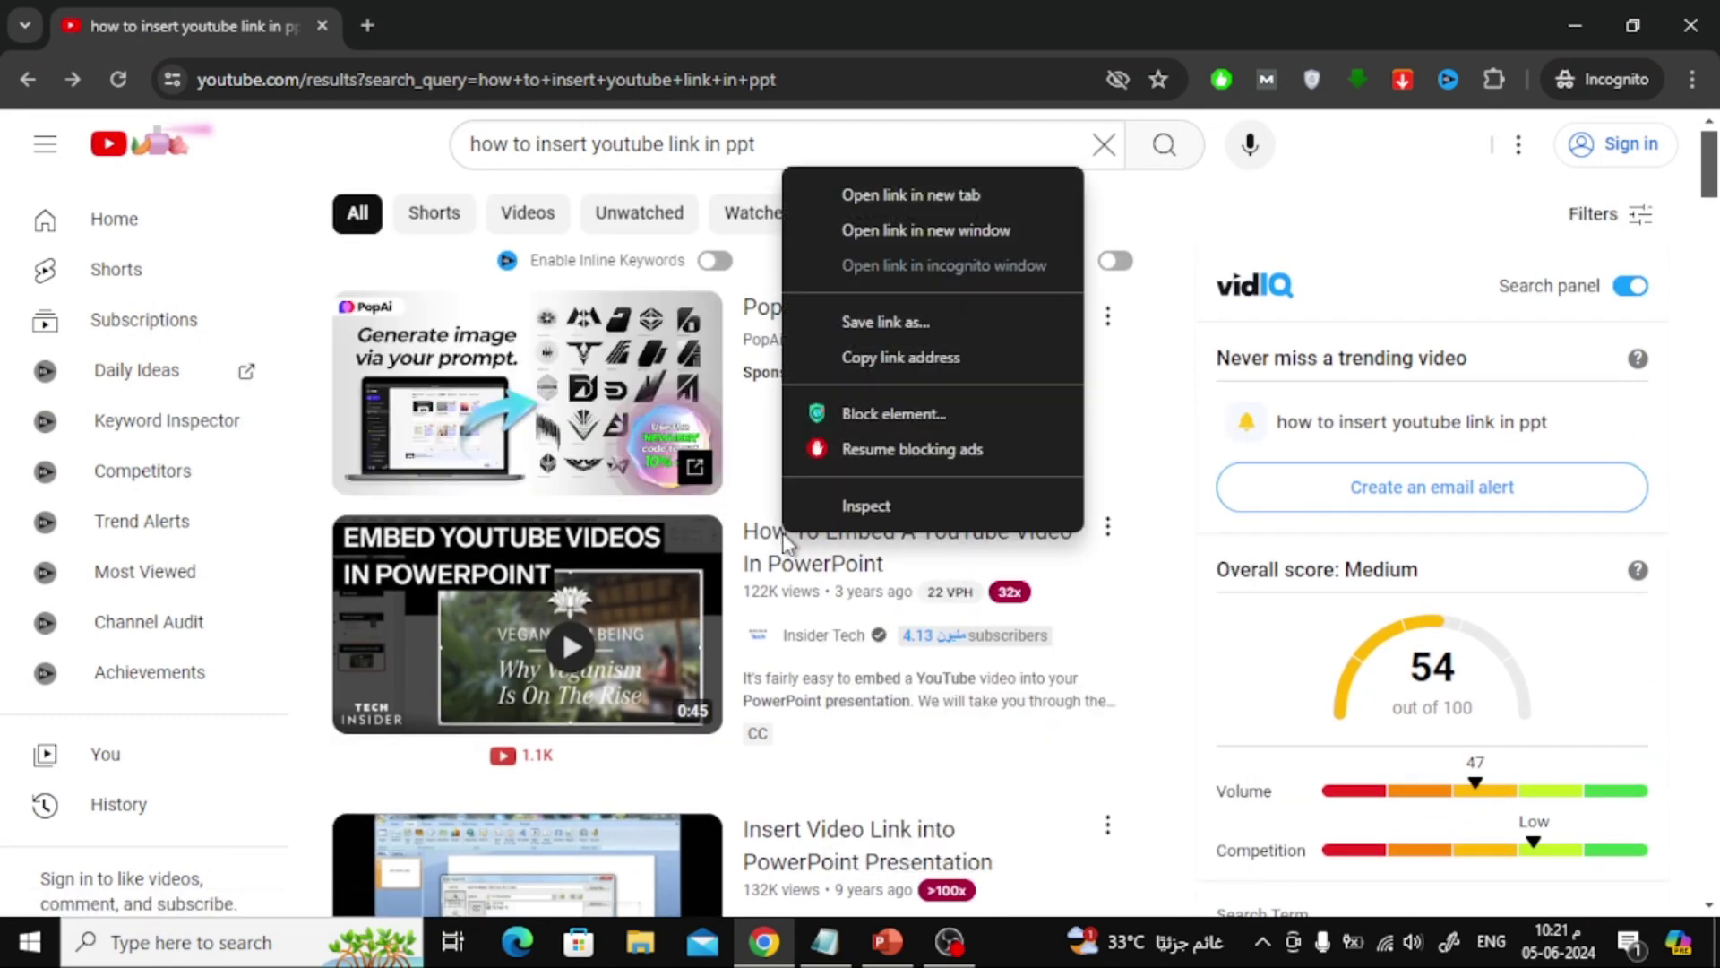
{"action": "right_click", "coordinate": [785, 535]}
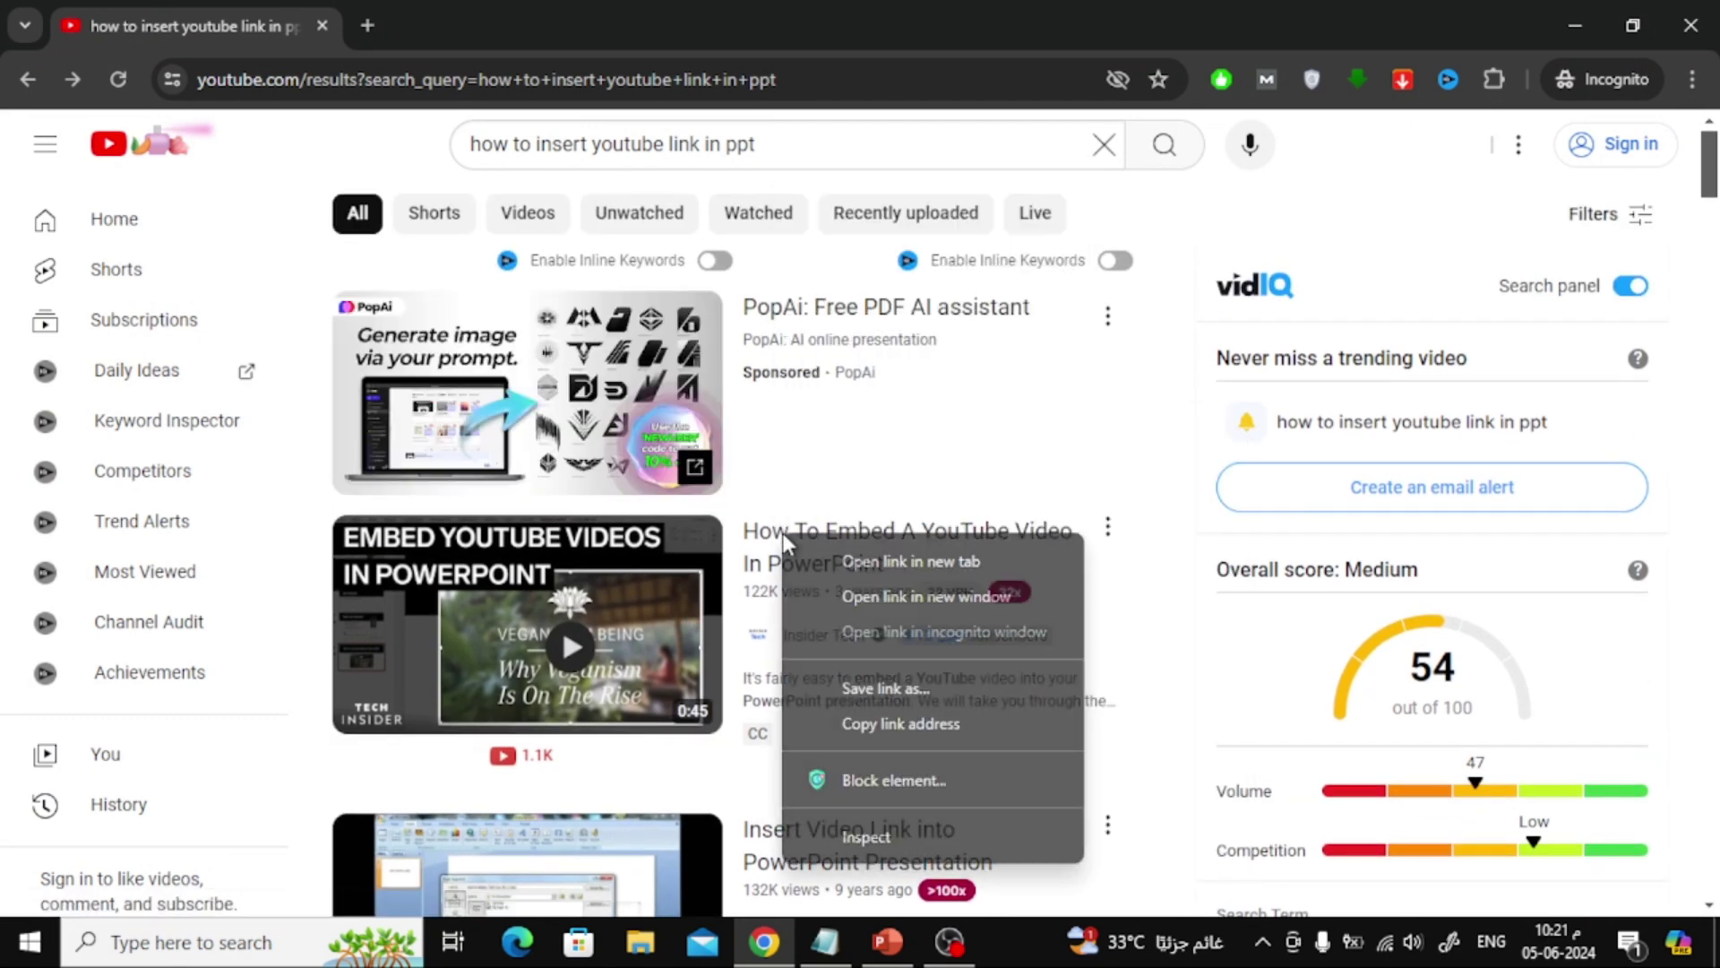
{"action": "left_click", "coordinate": [951, 721]}
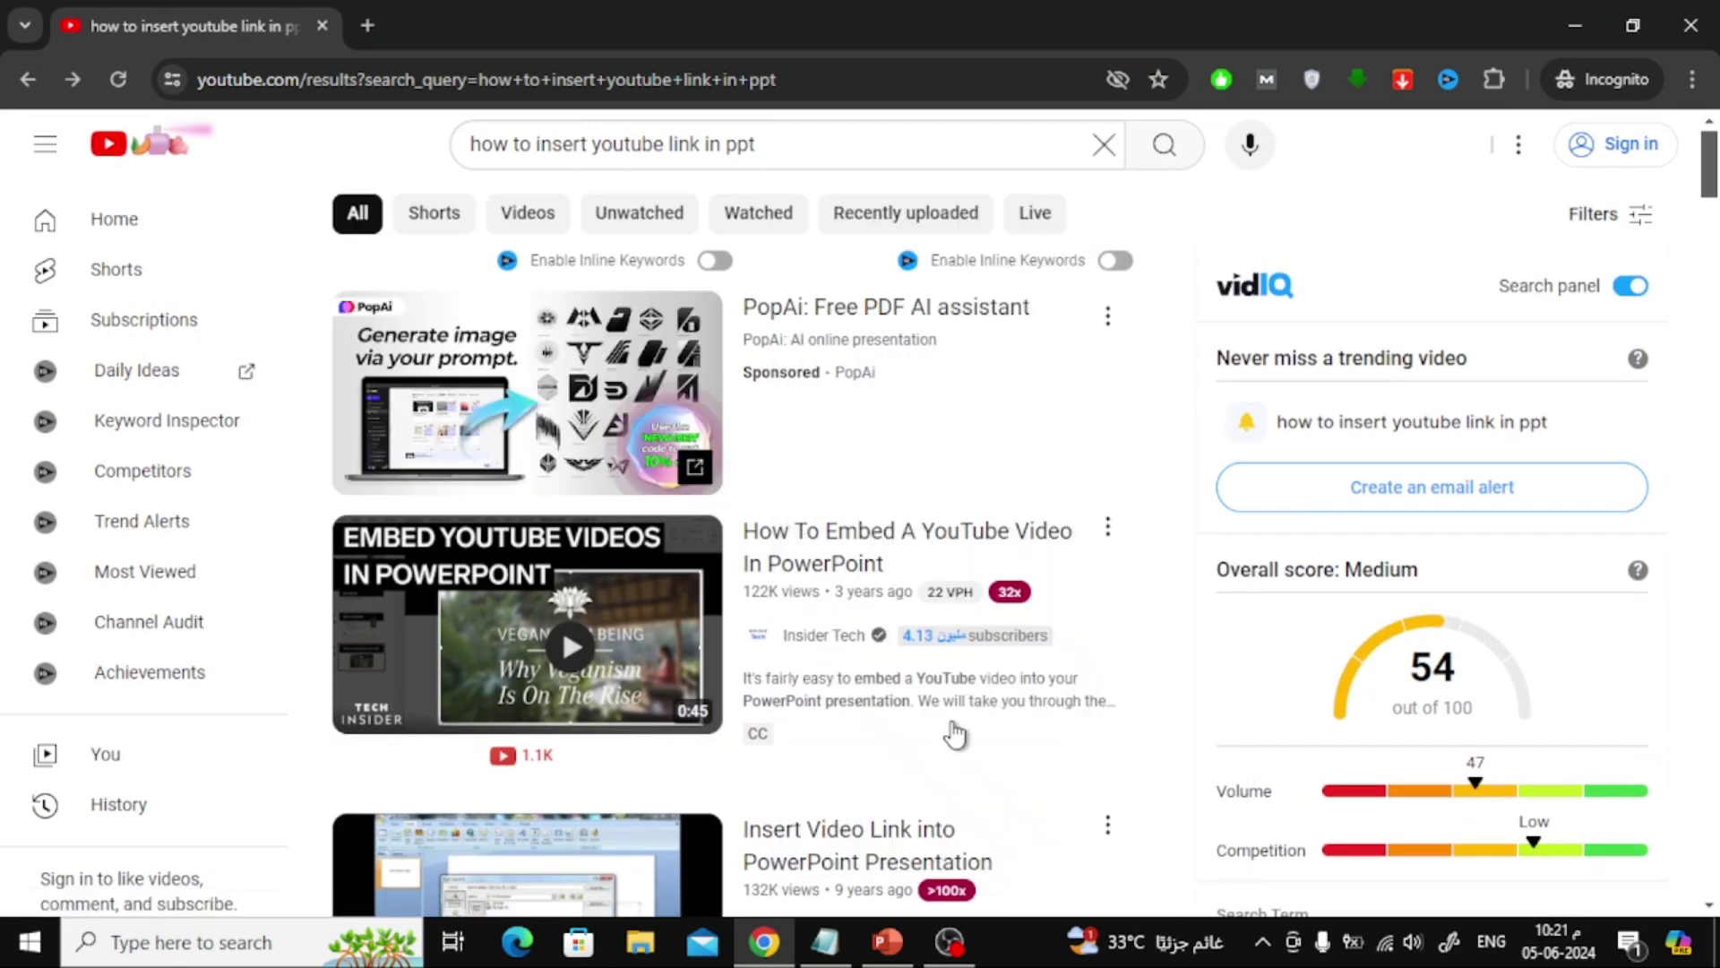
Step: Hyperlink the 'Watch this video' text on slide 2 to the copied YouTube URL
{"action": "left_click", "coordinate": [887, 940]}
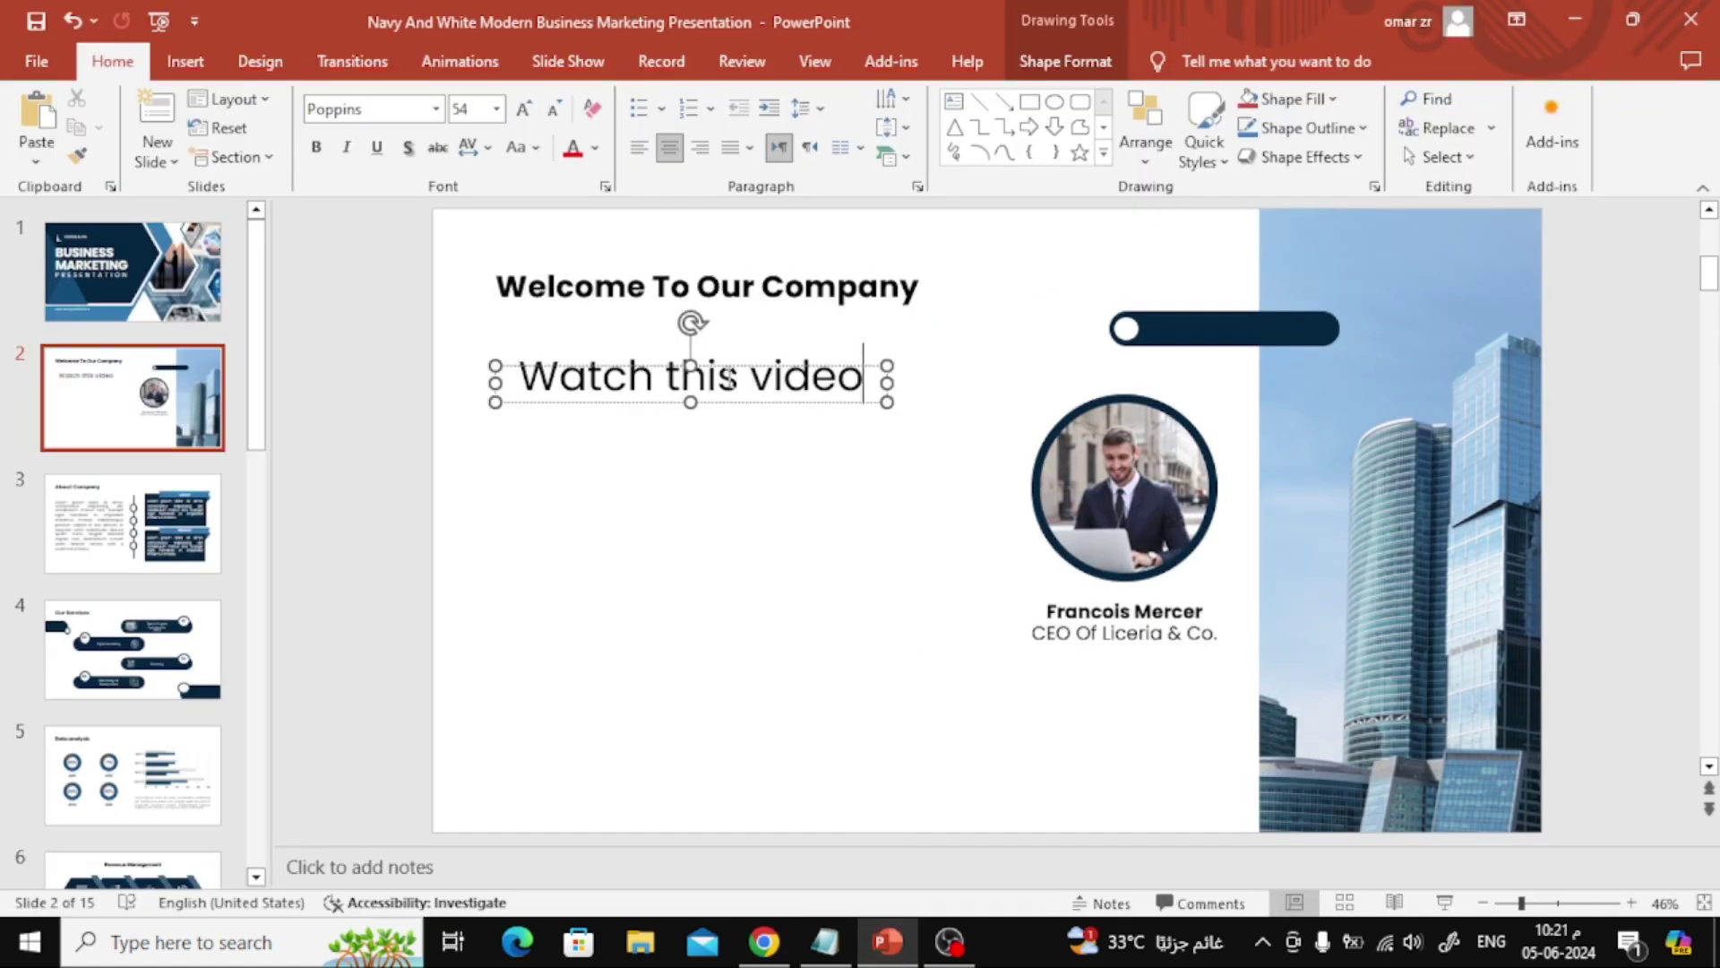
{"action": "triple_click", "coordinate": [728, 380]}
{"action": "right_click", "coordinate": [732, 382]}
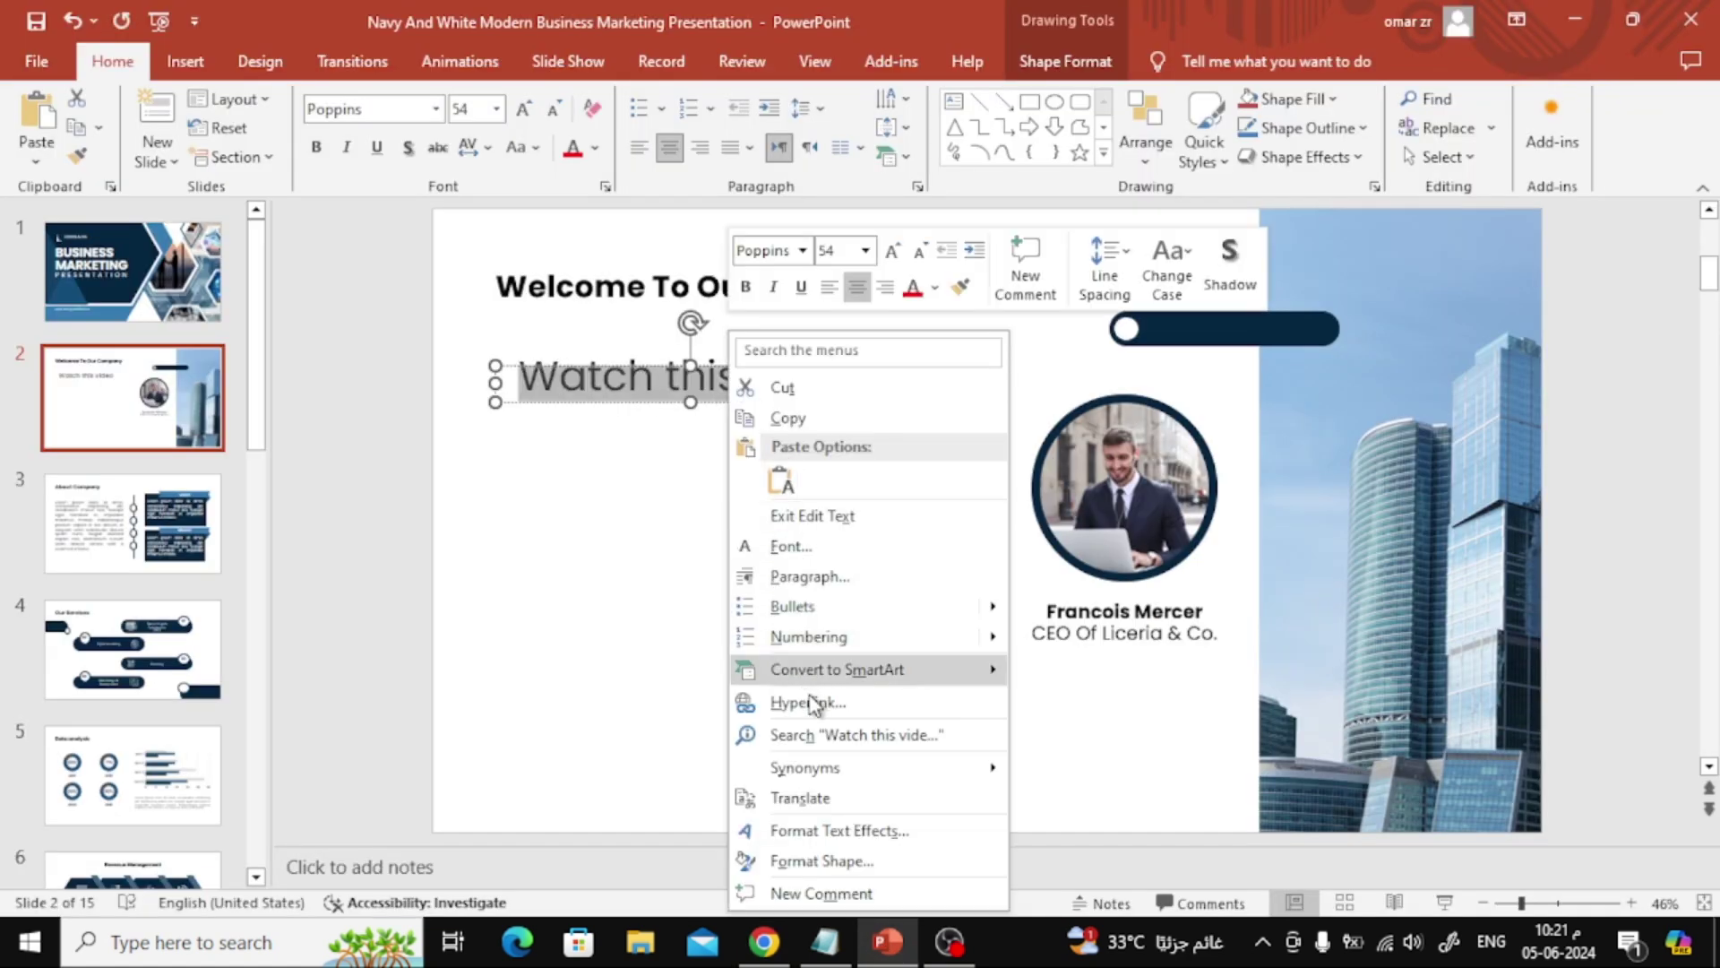
{"action": "left_click", "coordinate": [868, 700]}
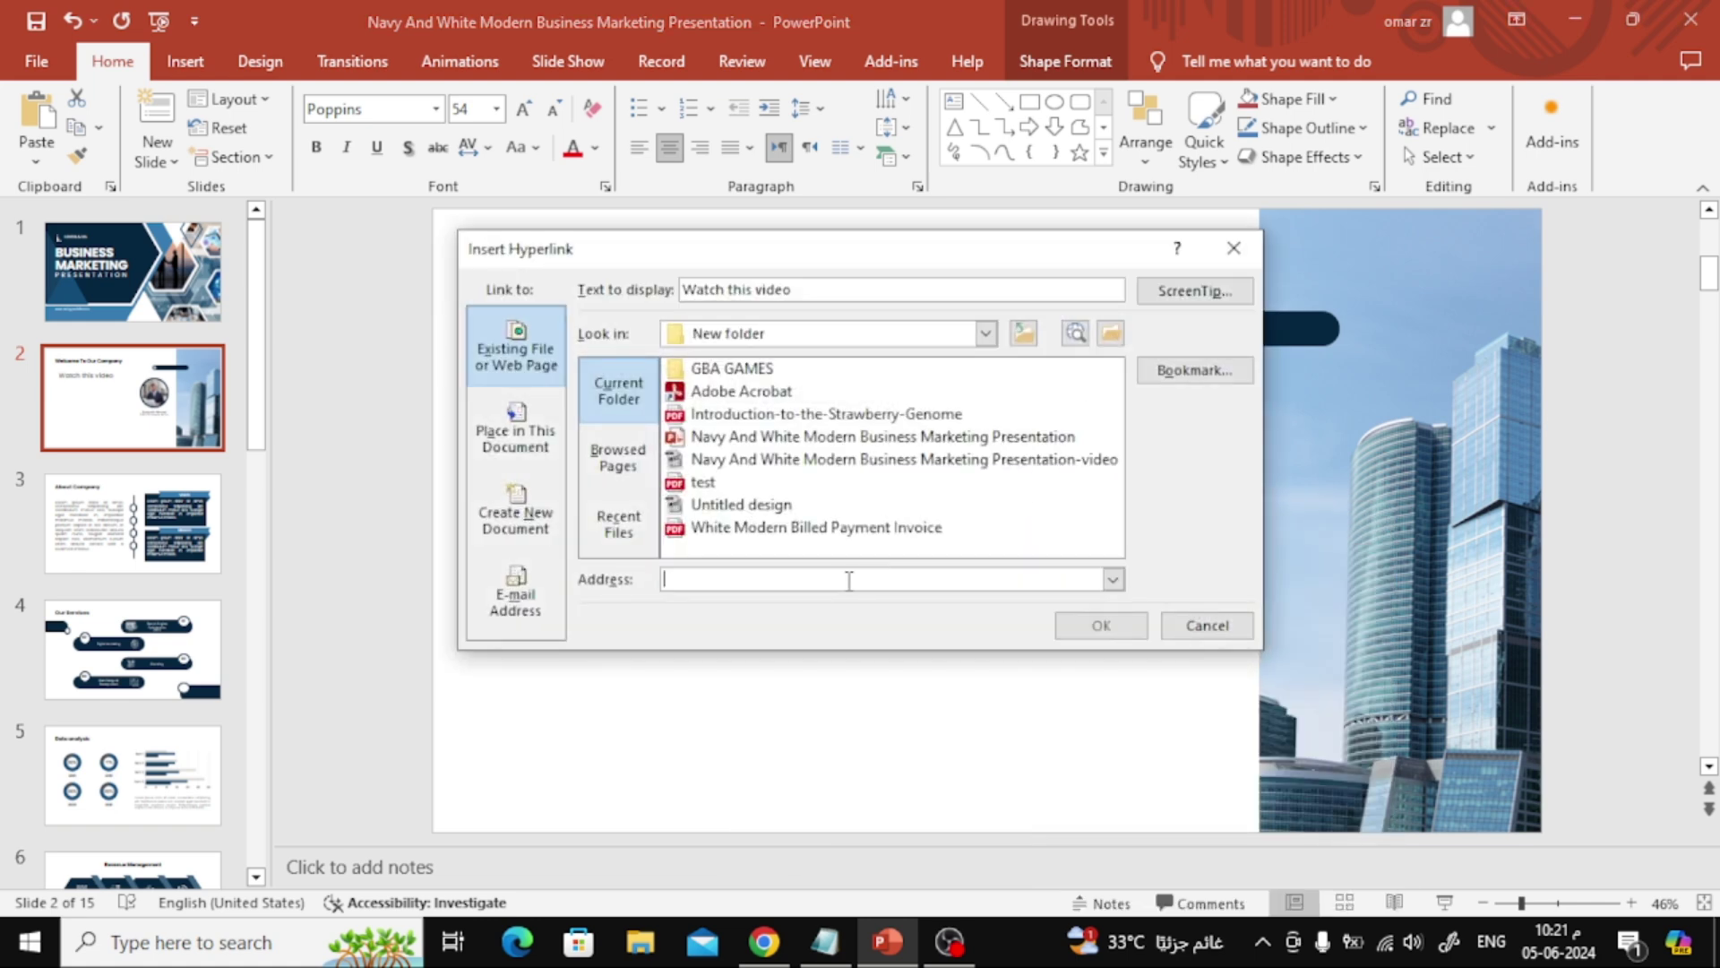
{"action": "key", "text": "ctrl+v"}
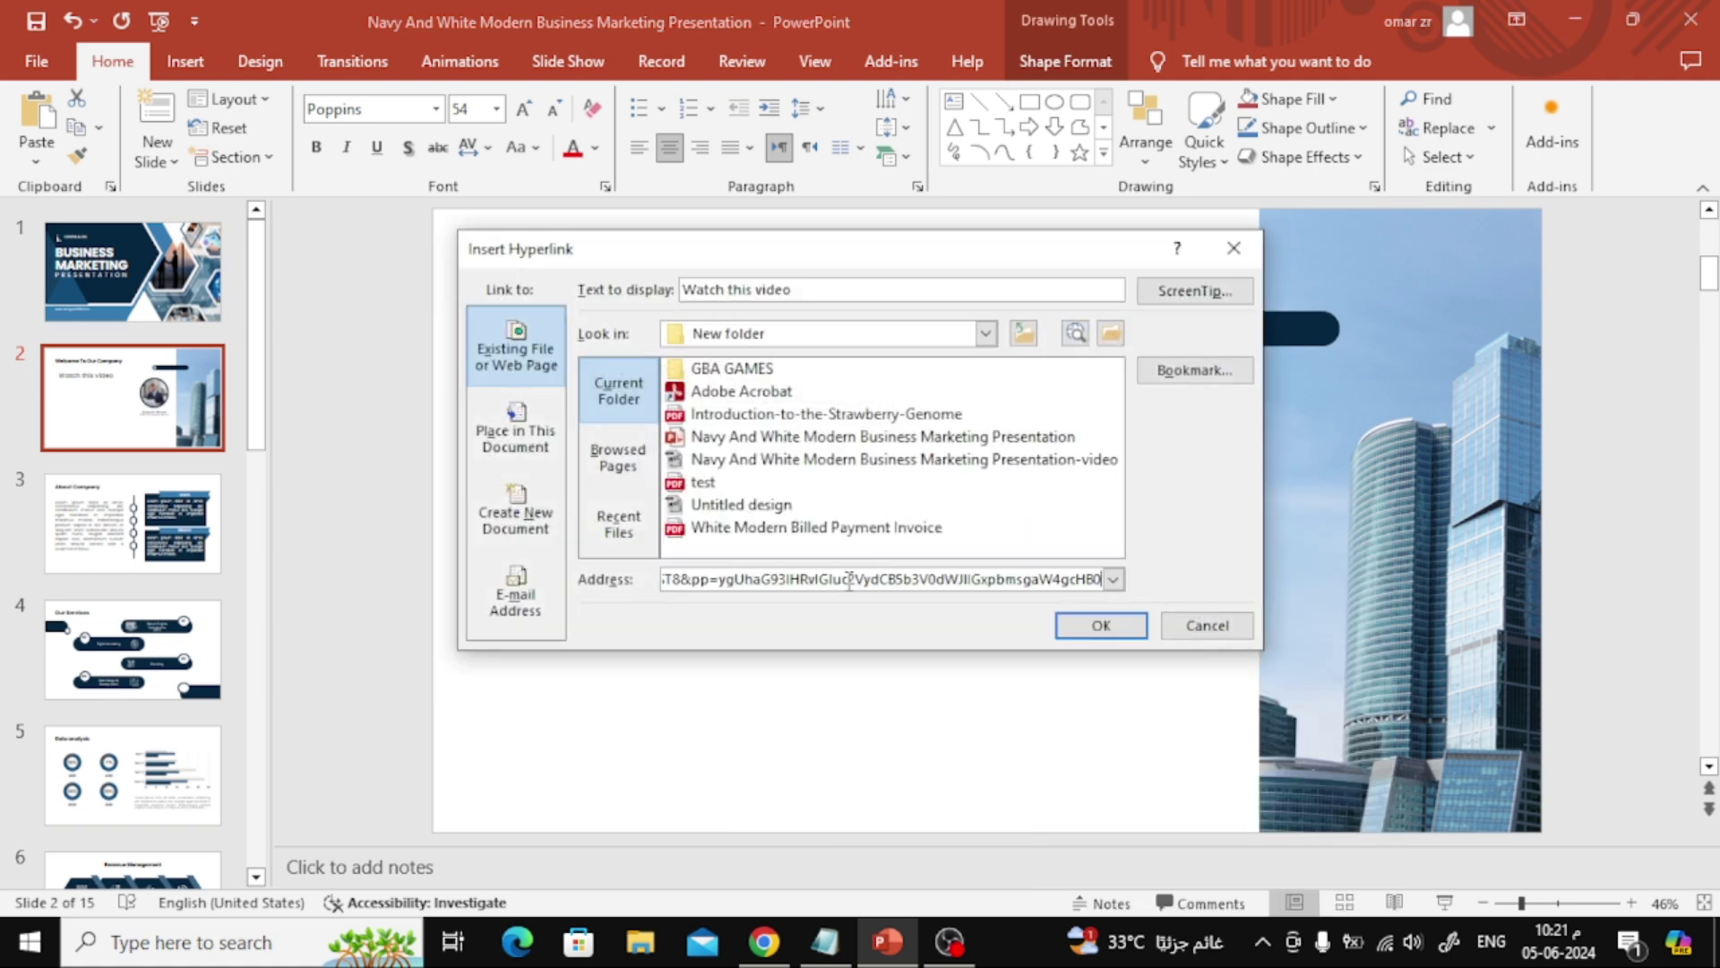
{"action": "left_click", "coordinate": [1076, 626]}
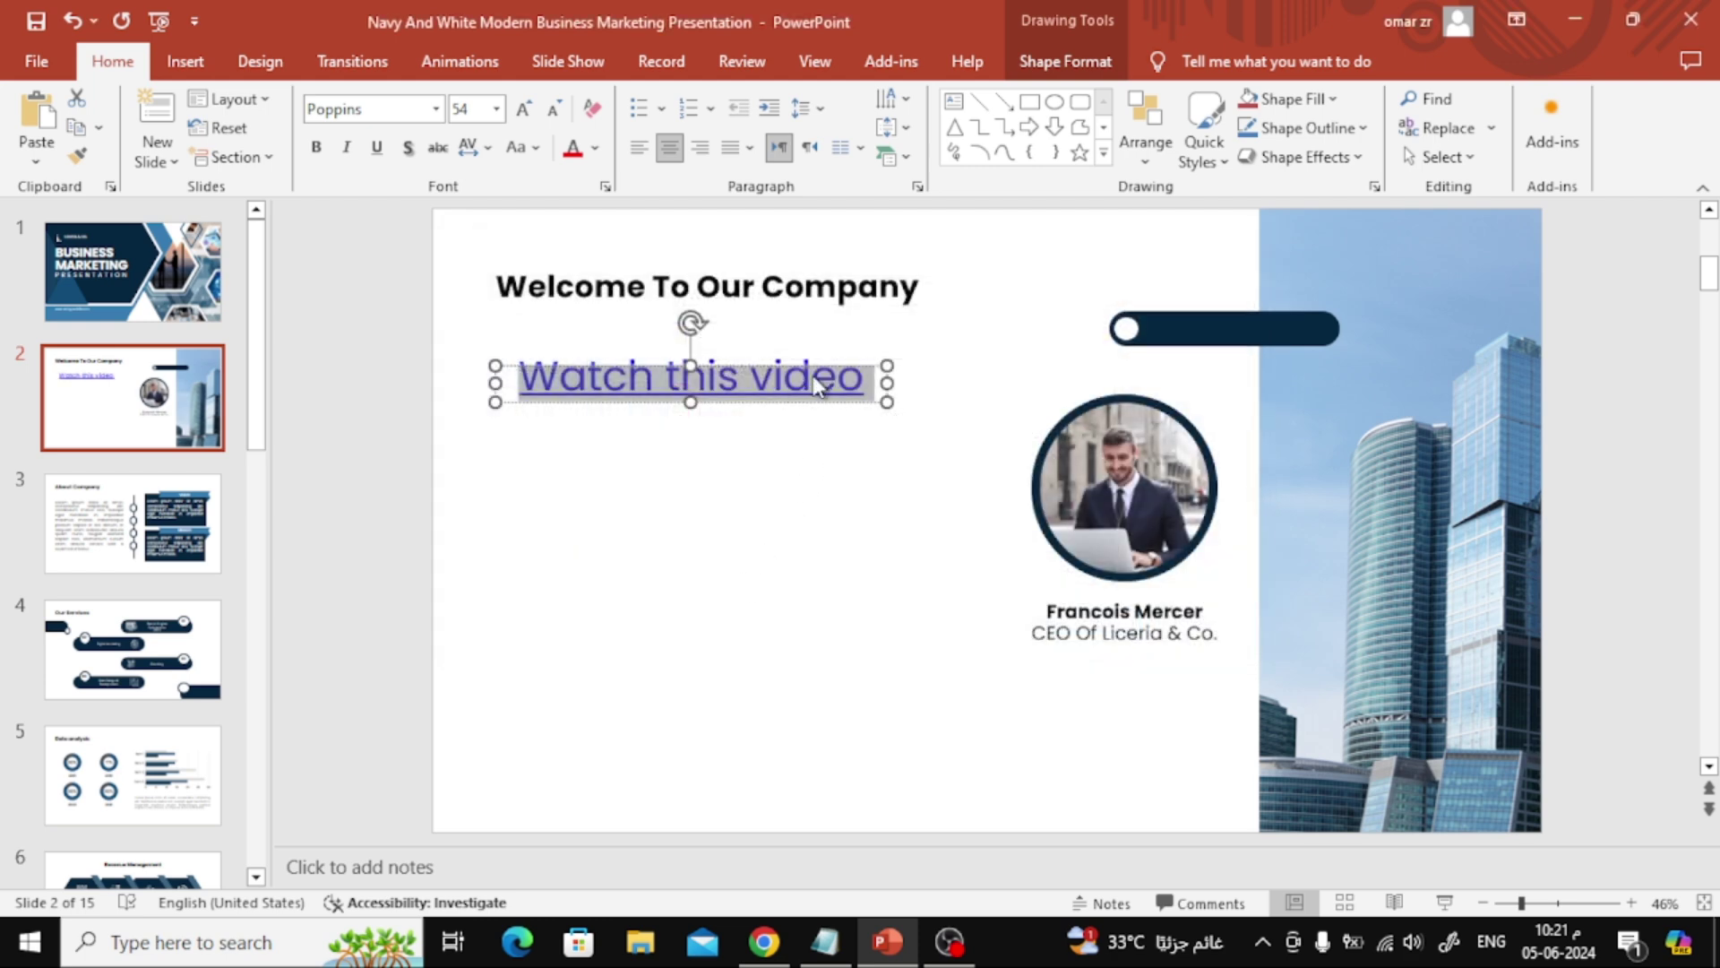
Step: Test the 'Watch this video' hyperlink in a slide show, then exit it
{"action": "left_click", "coordinate": [836, 451]}
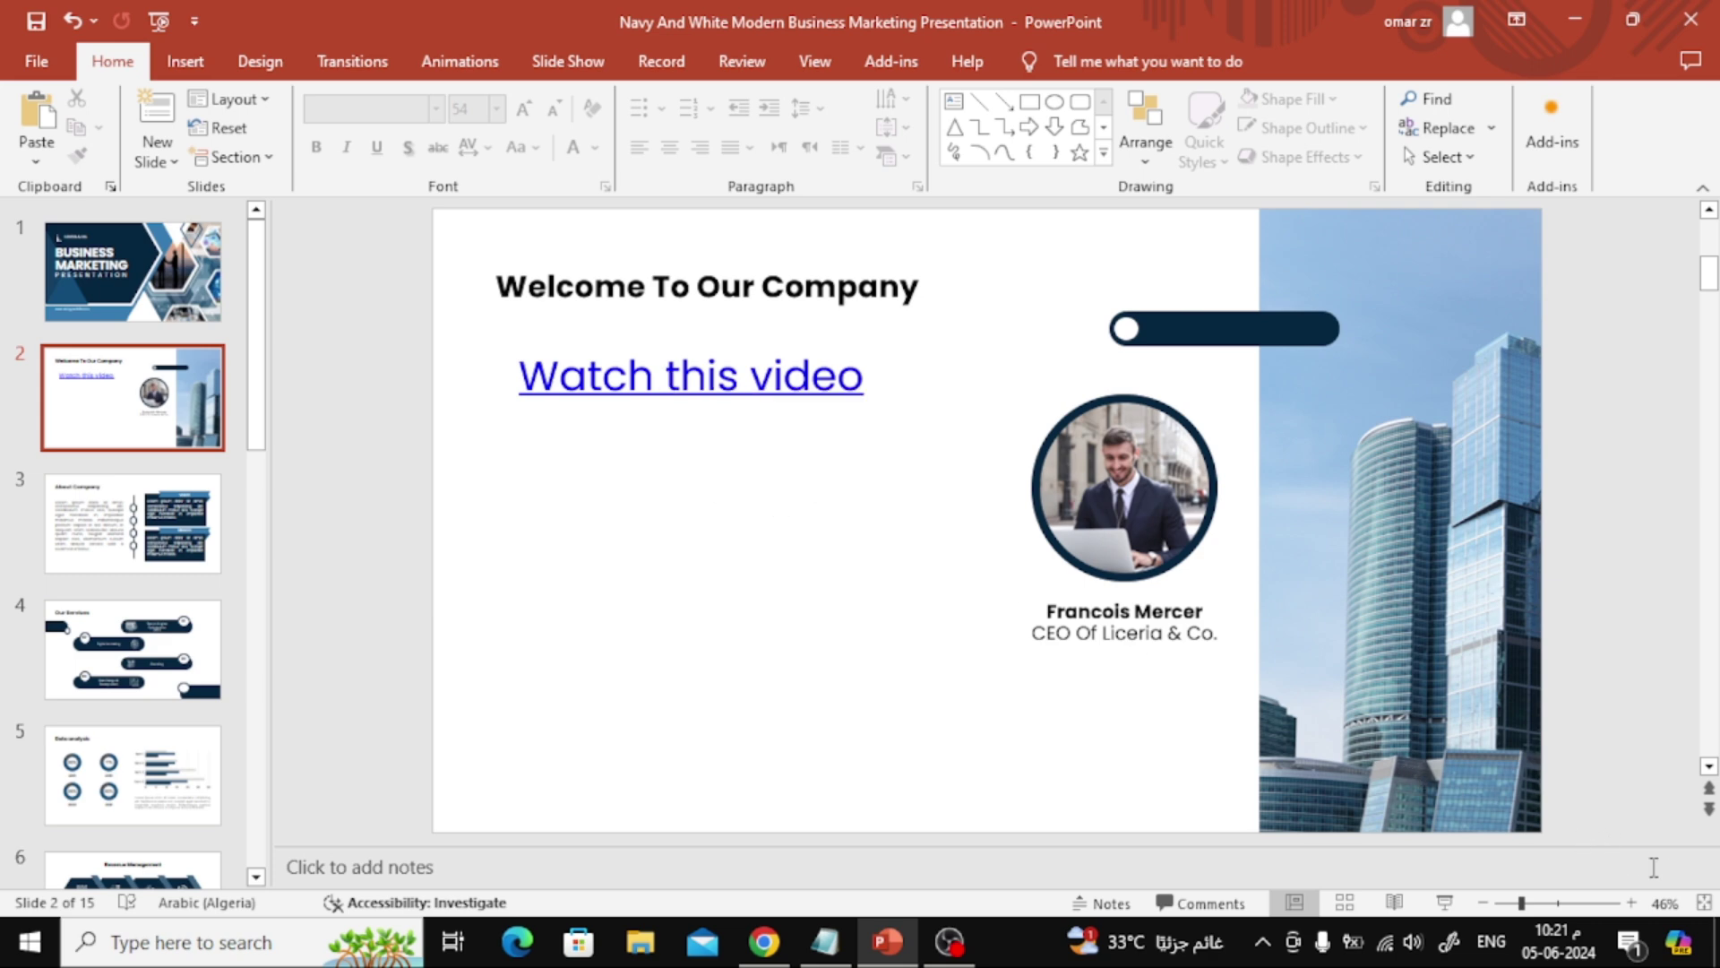
{"action": "left_click", "coordinate": [1445, 902]}
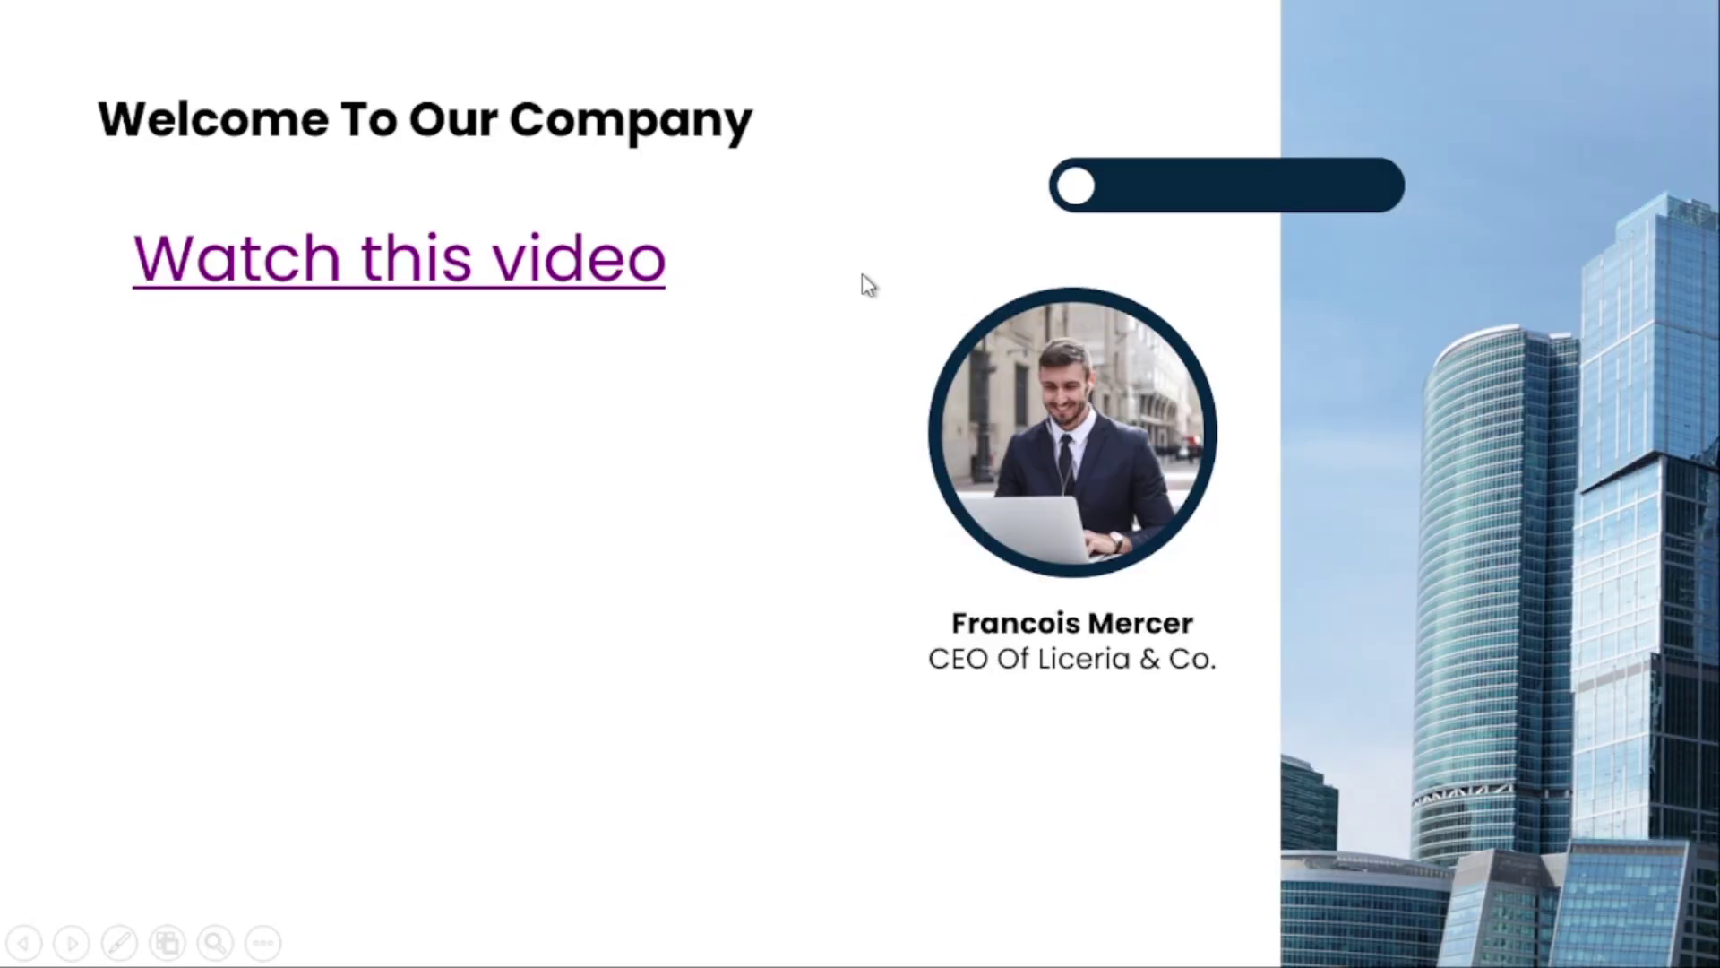
{"action": "key", "text": "Escape"}
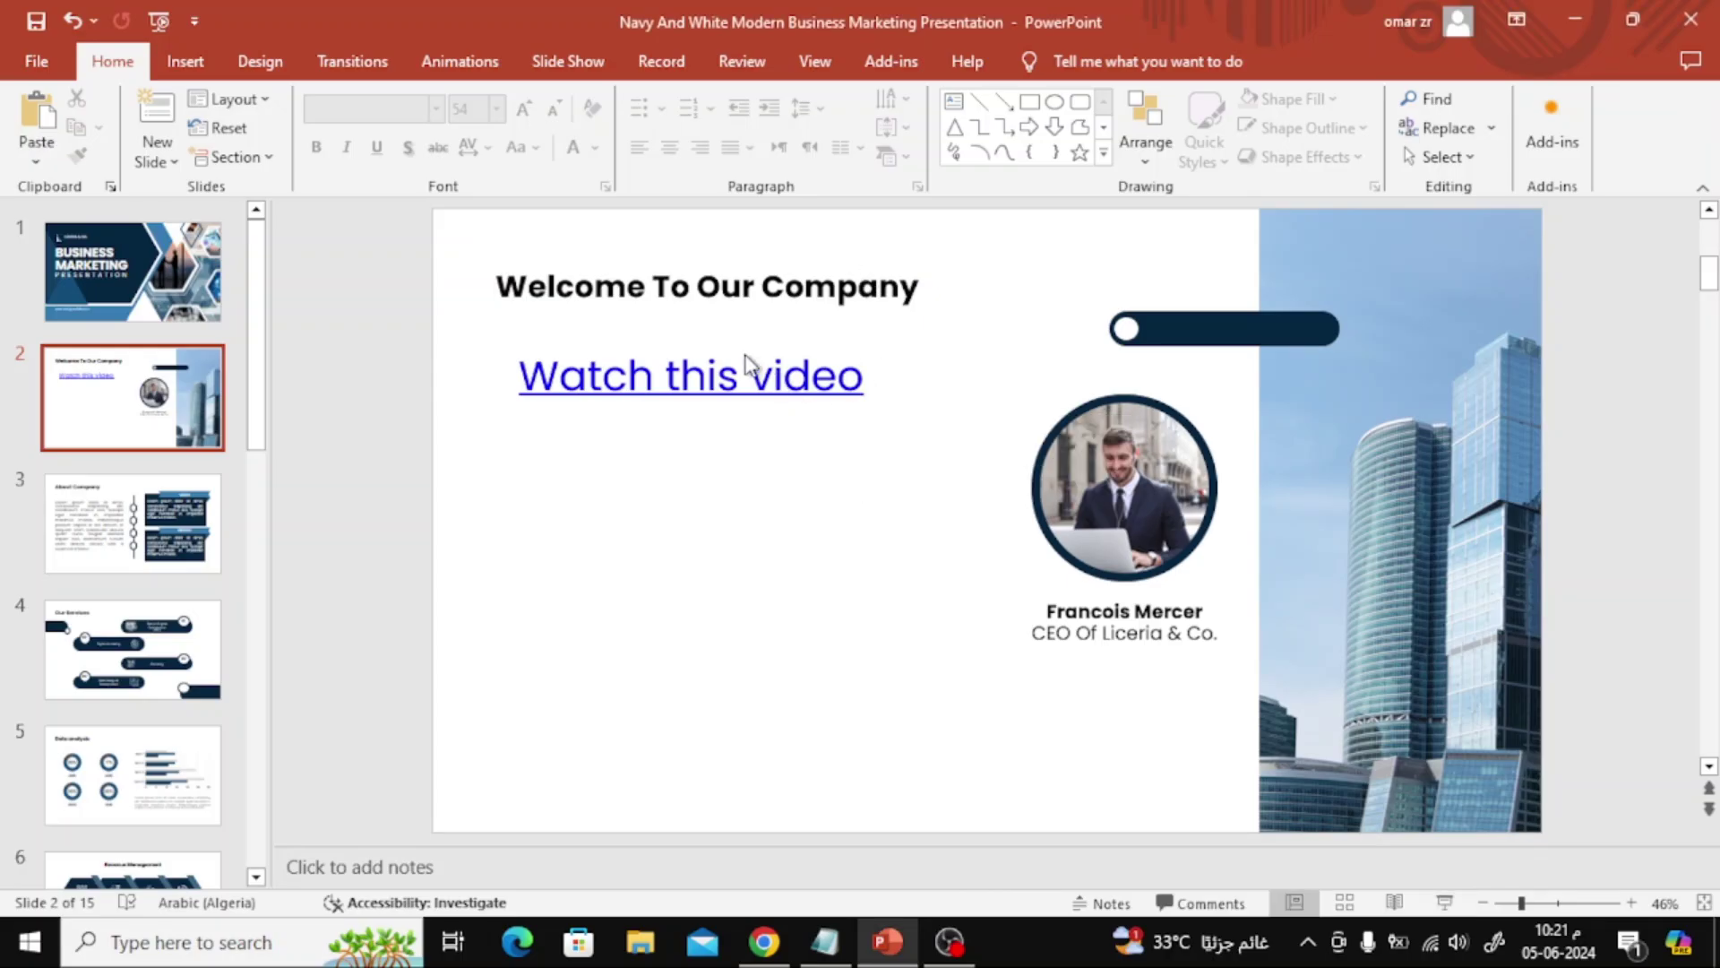
Step: Remove the hyperlink from 'Watch this video', leaving plain text
{"action": "left_click", "coordinate": [784, 365]}
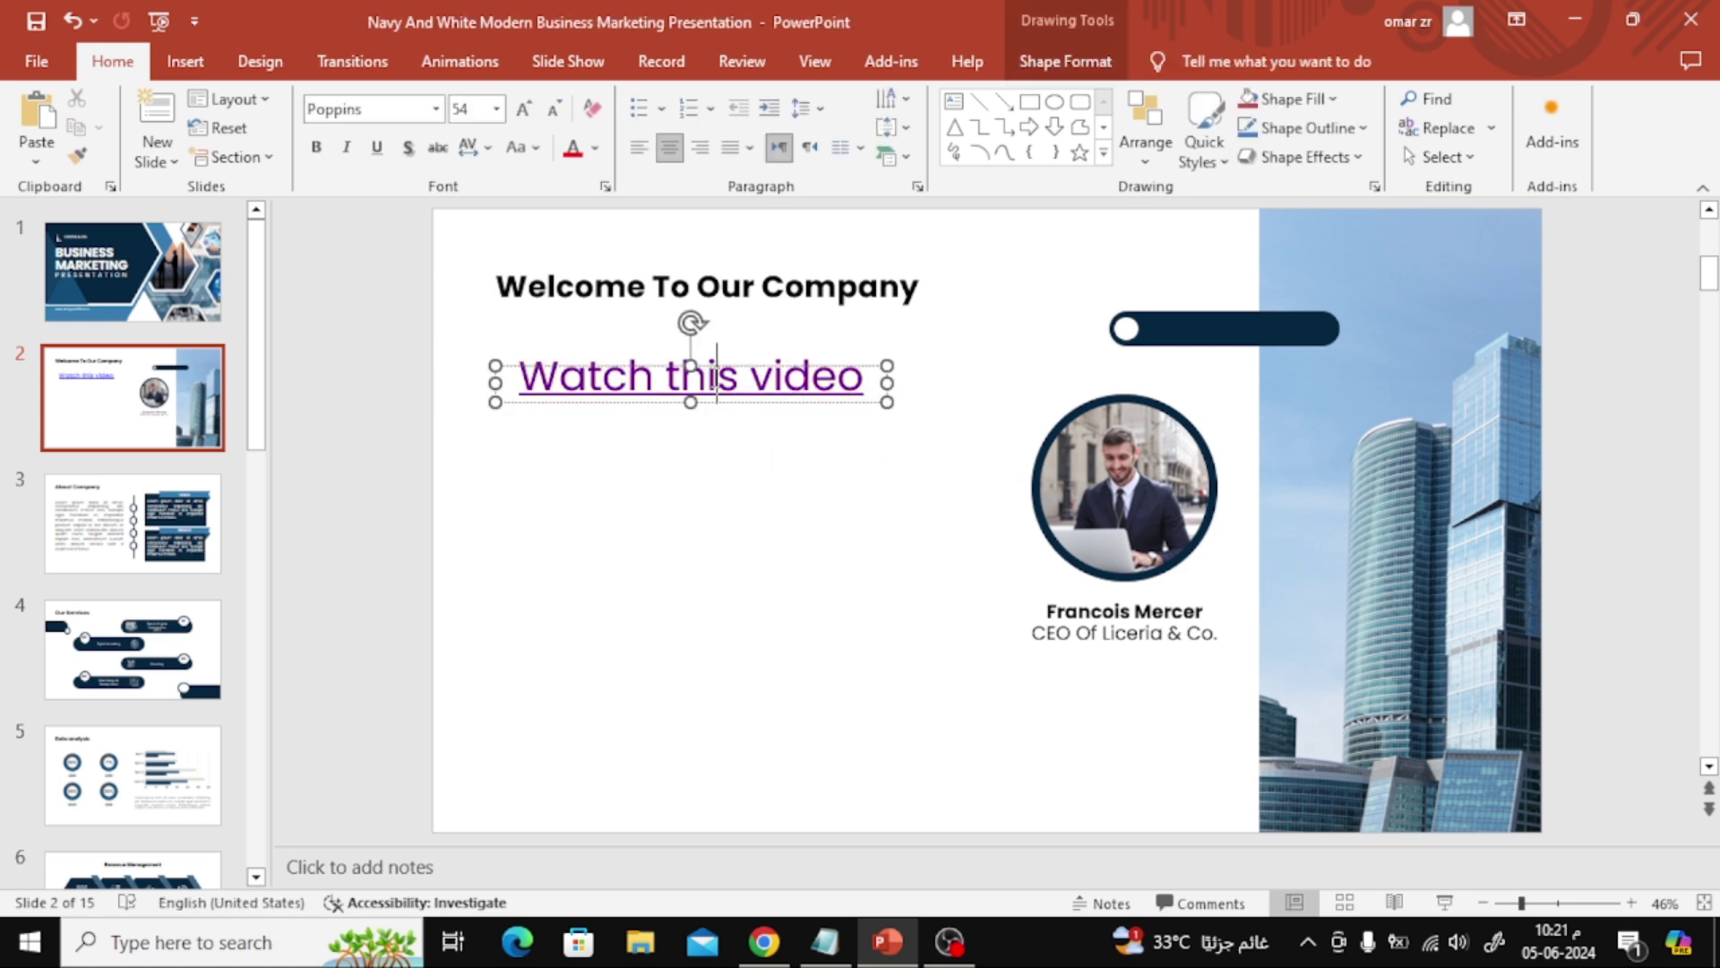
{"action": "right_click", "coordinate": [715, 383]}
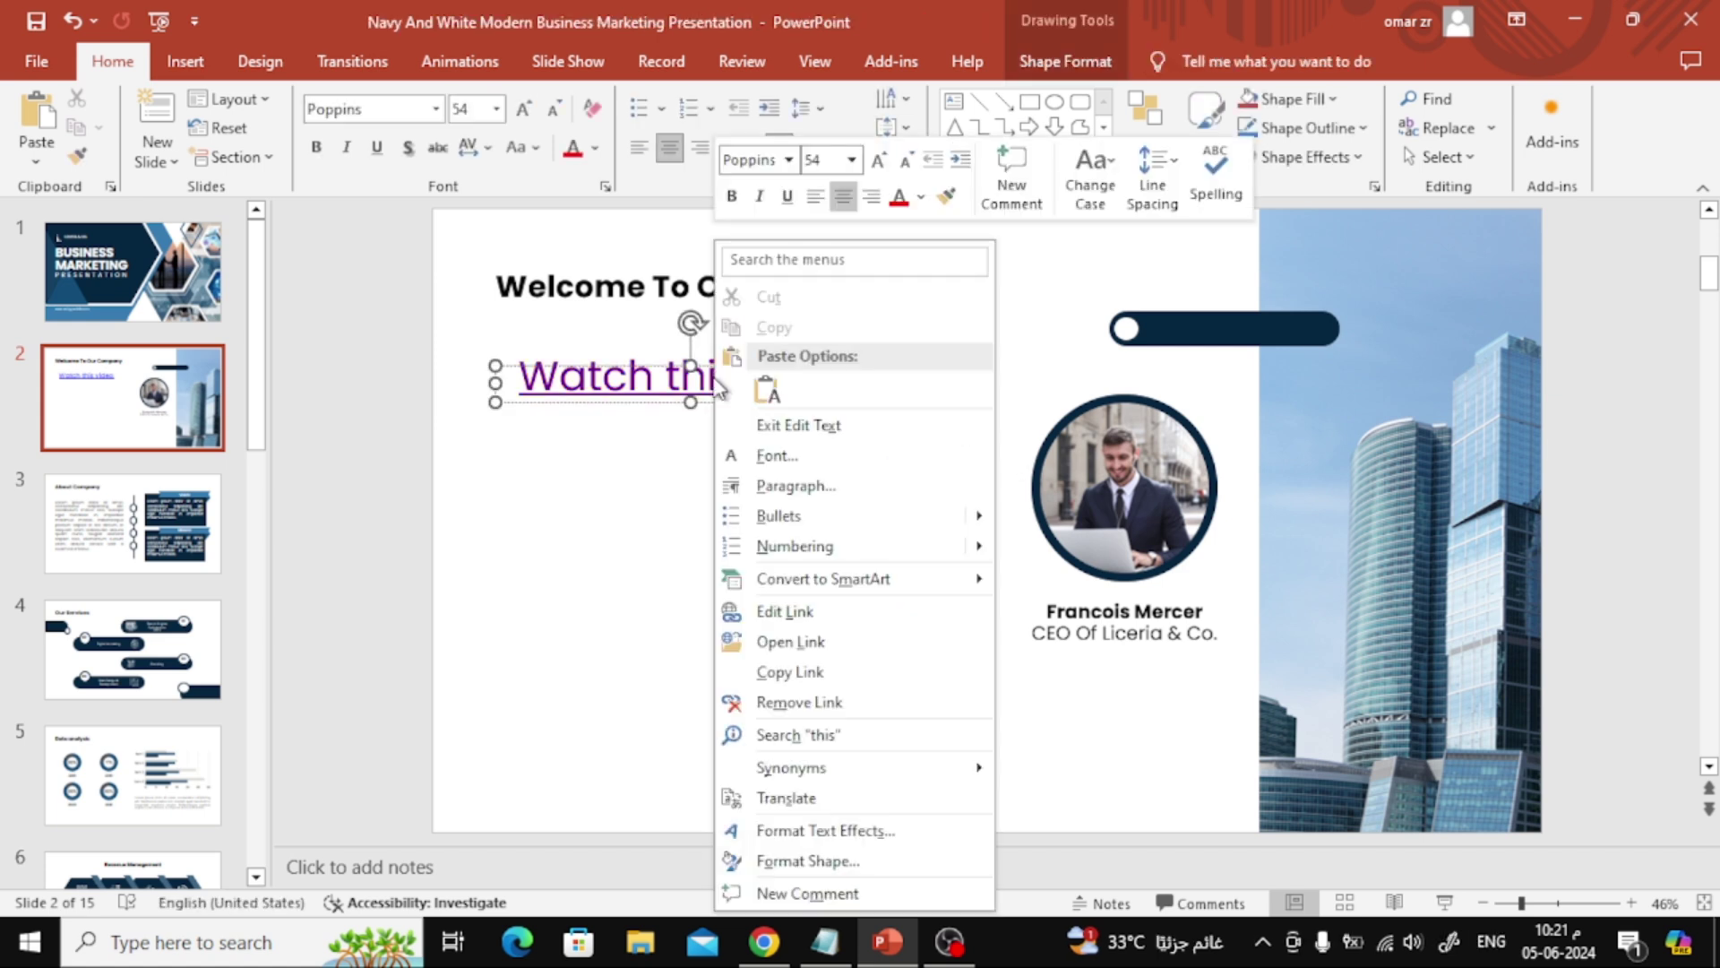
{"action": "left_click", "coordinate": [797, 700]}
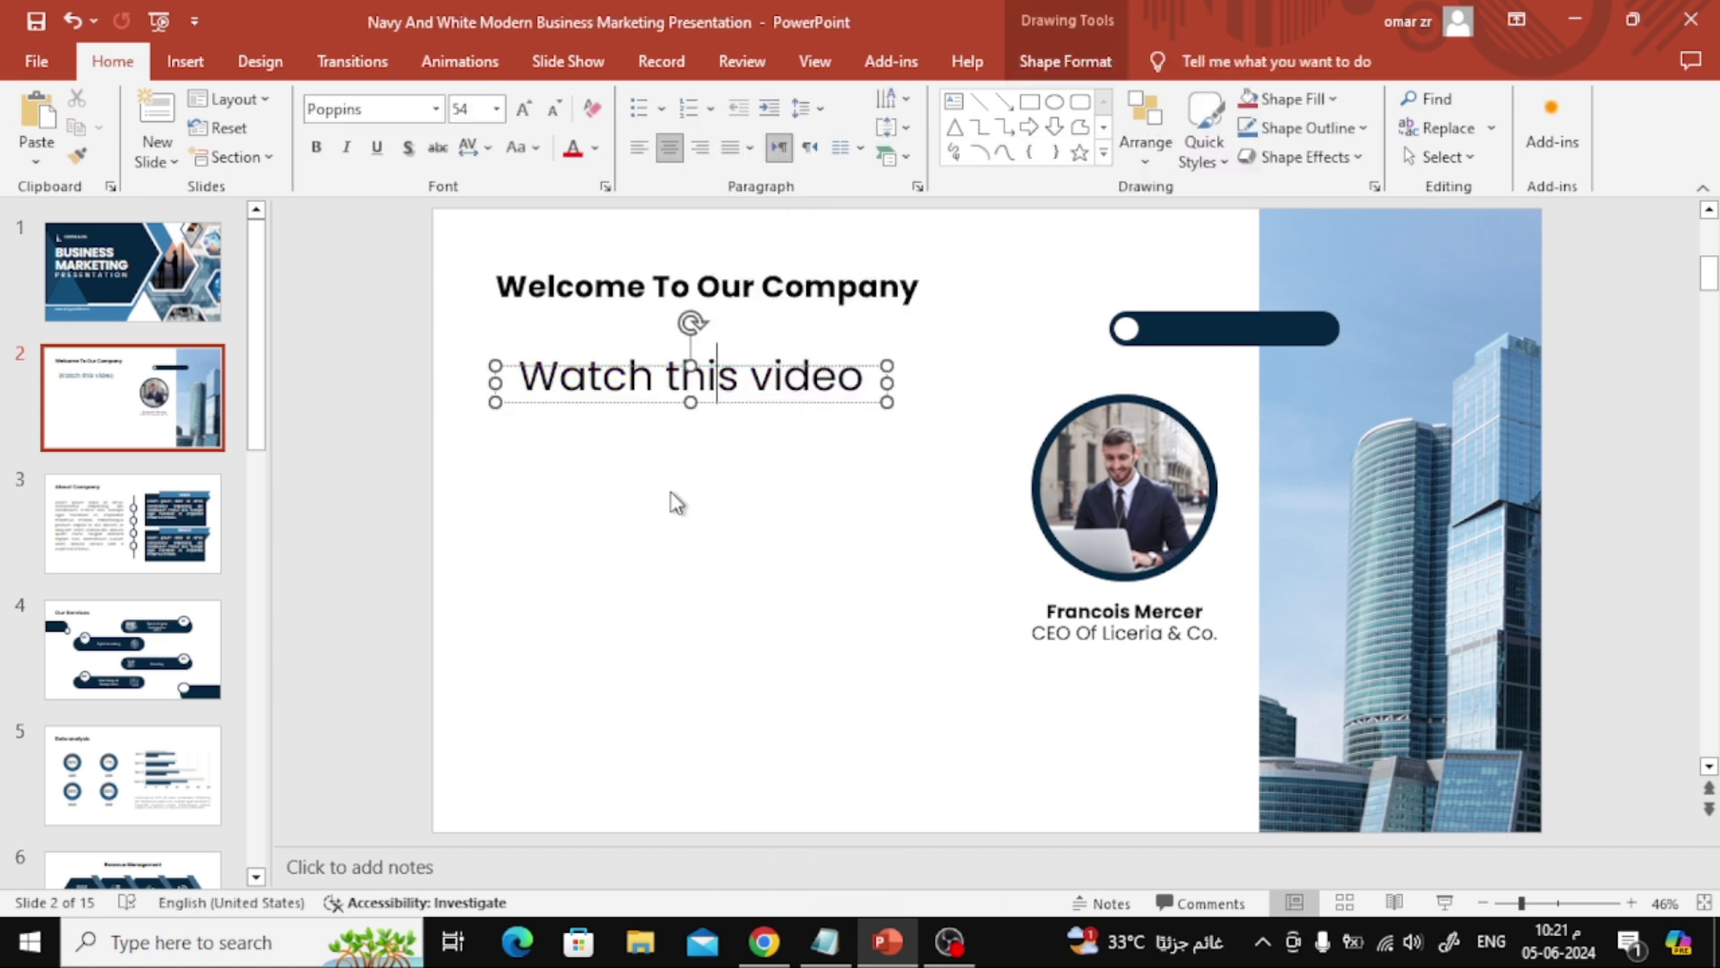
{"action": "left_click", "coordinate": [925, 390]}
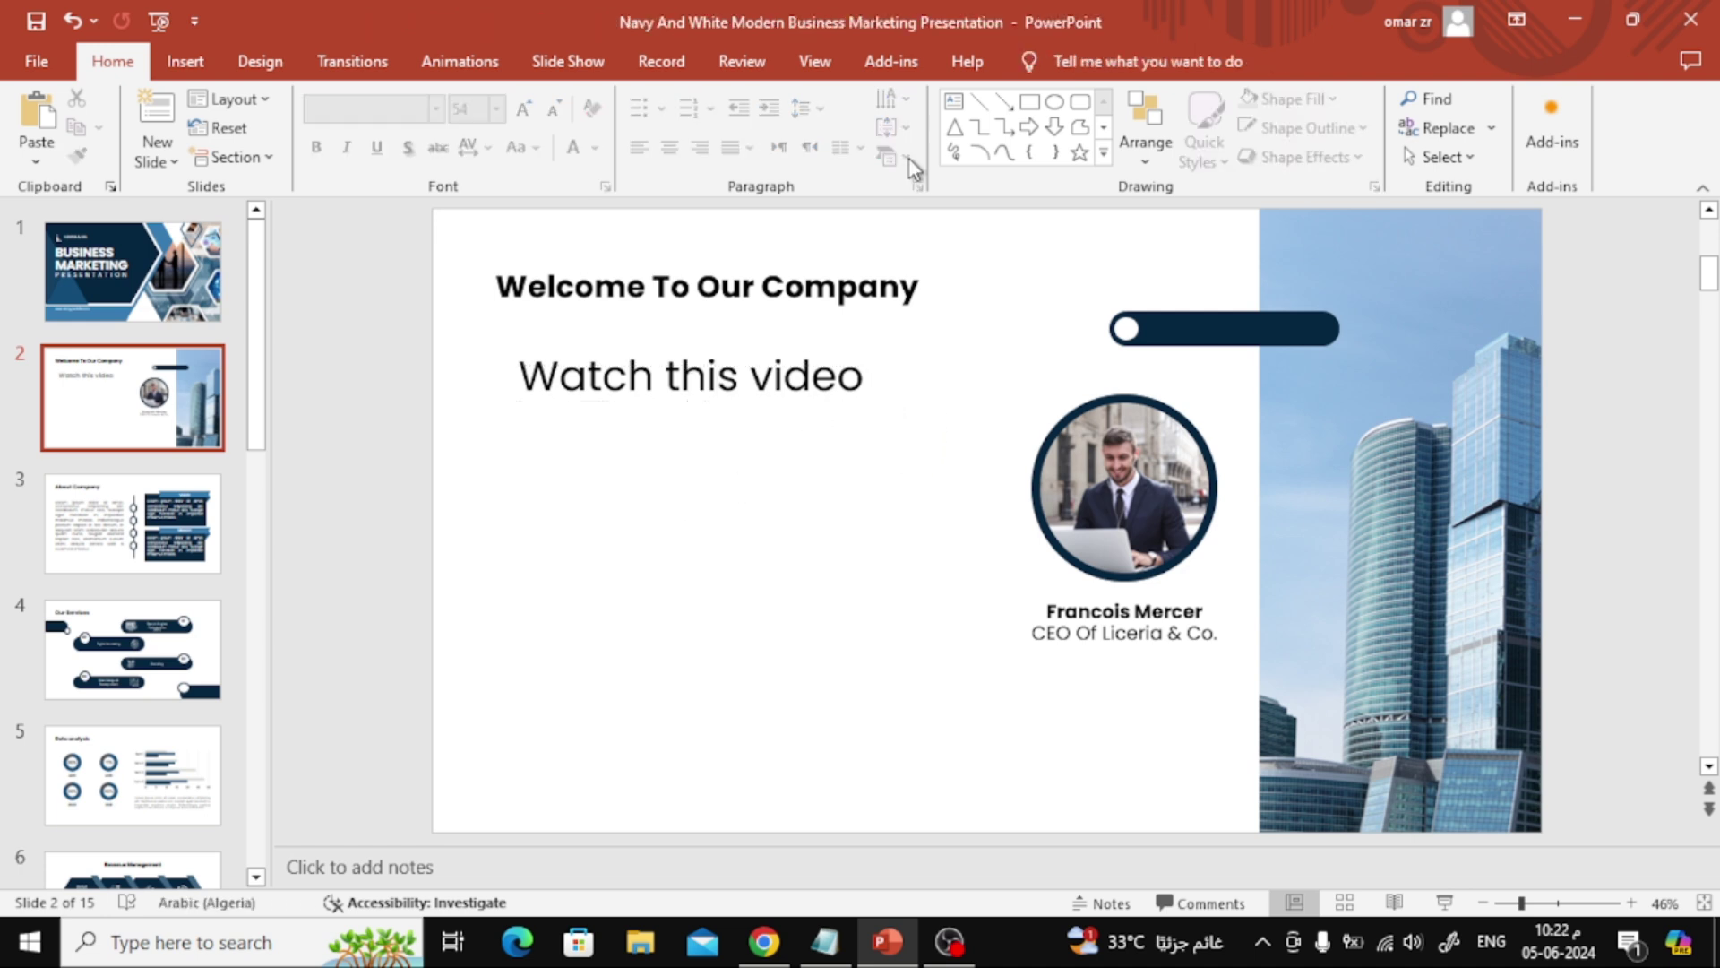
Step: Paste the YouTube address into the Online Videos dialog to preview the embedding tutorial
{"action": "left_click", "coordinate": [190, 67]}
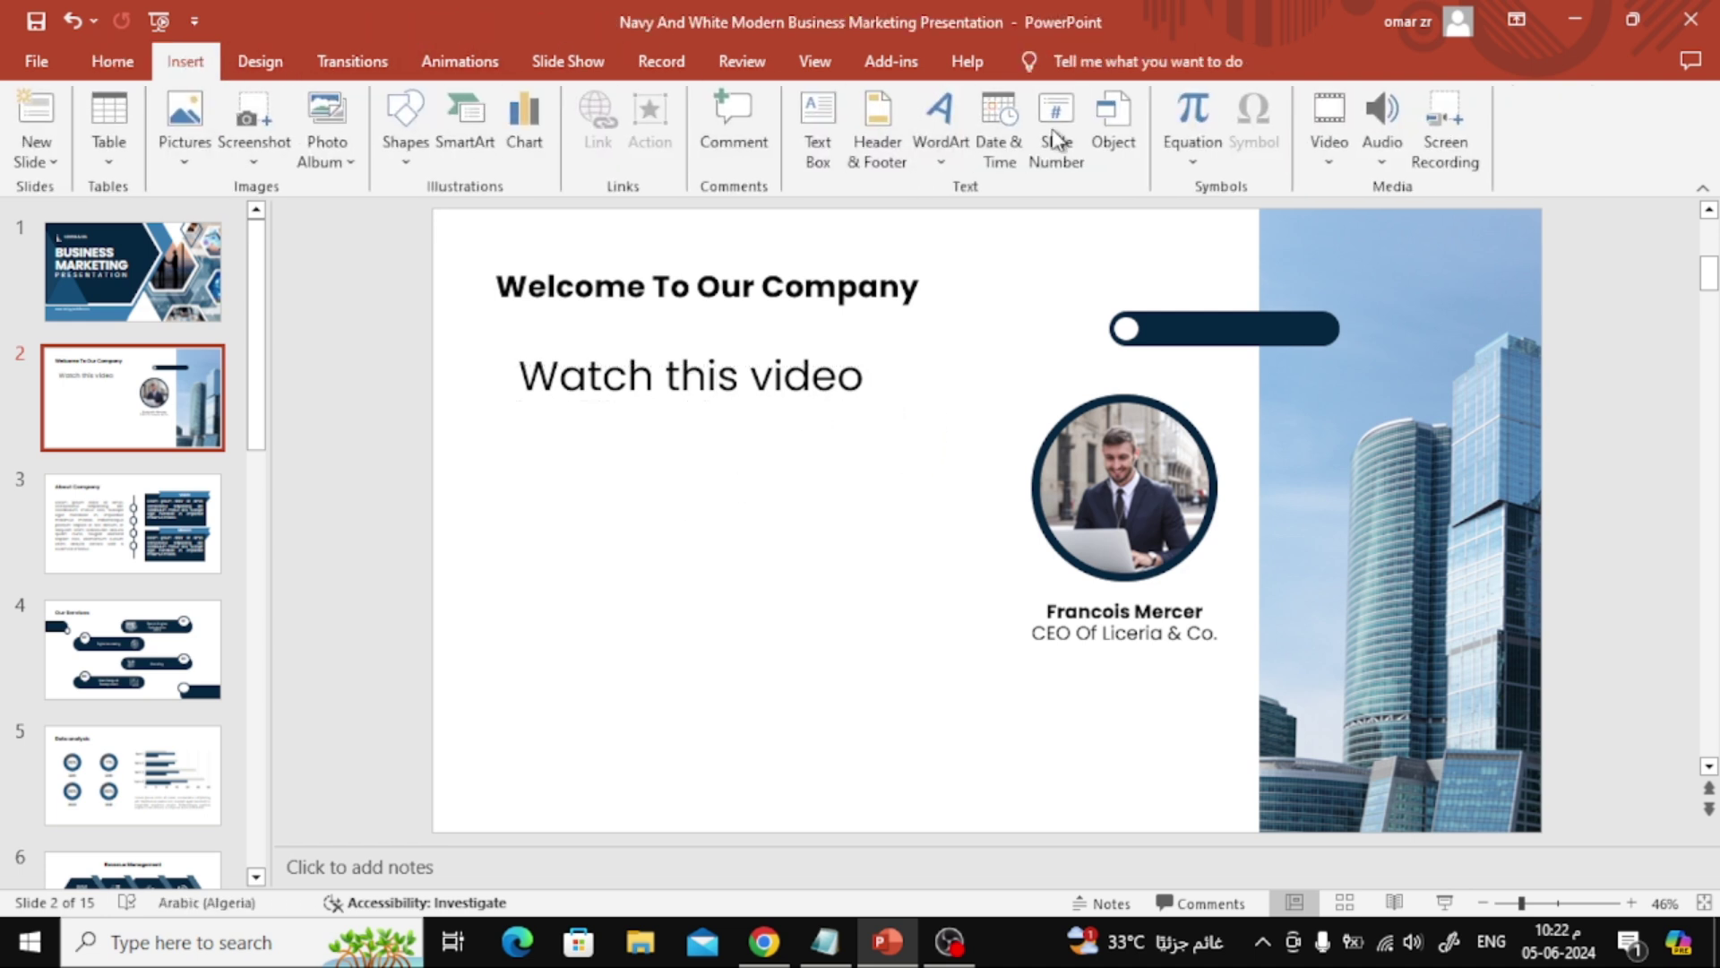
{"action": "left_click", "coordinate": [1318, 163]}
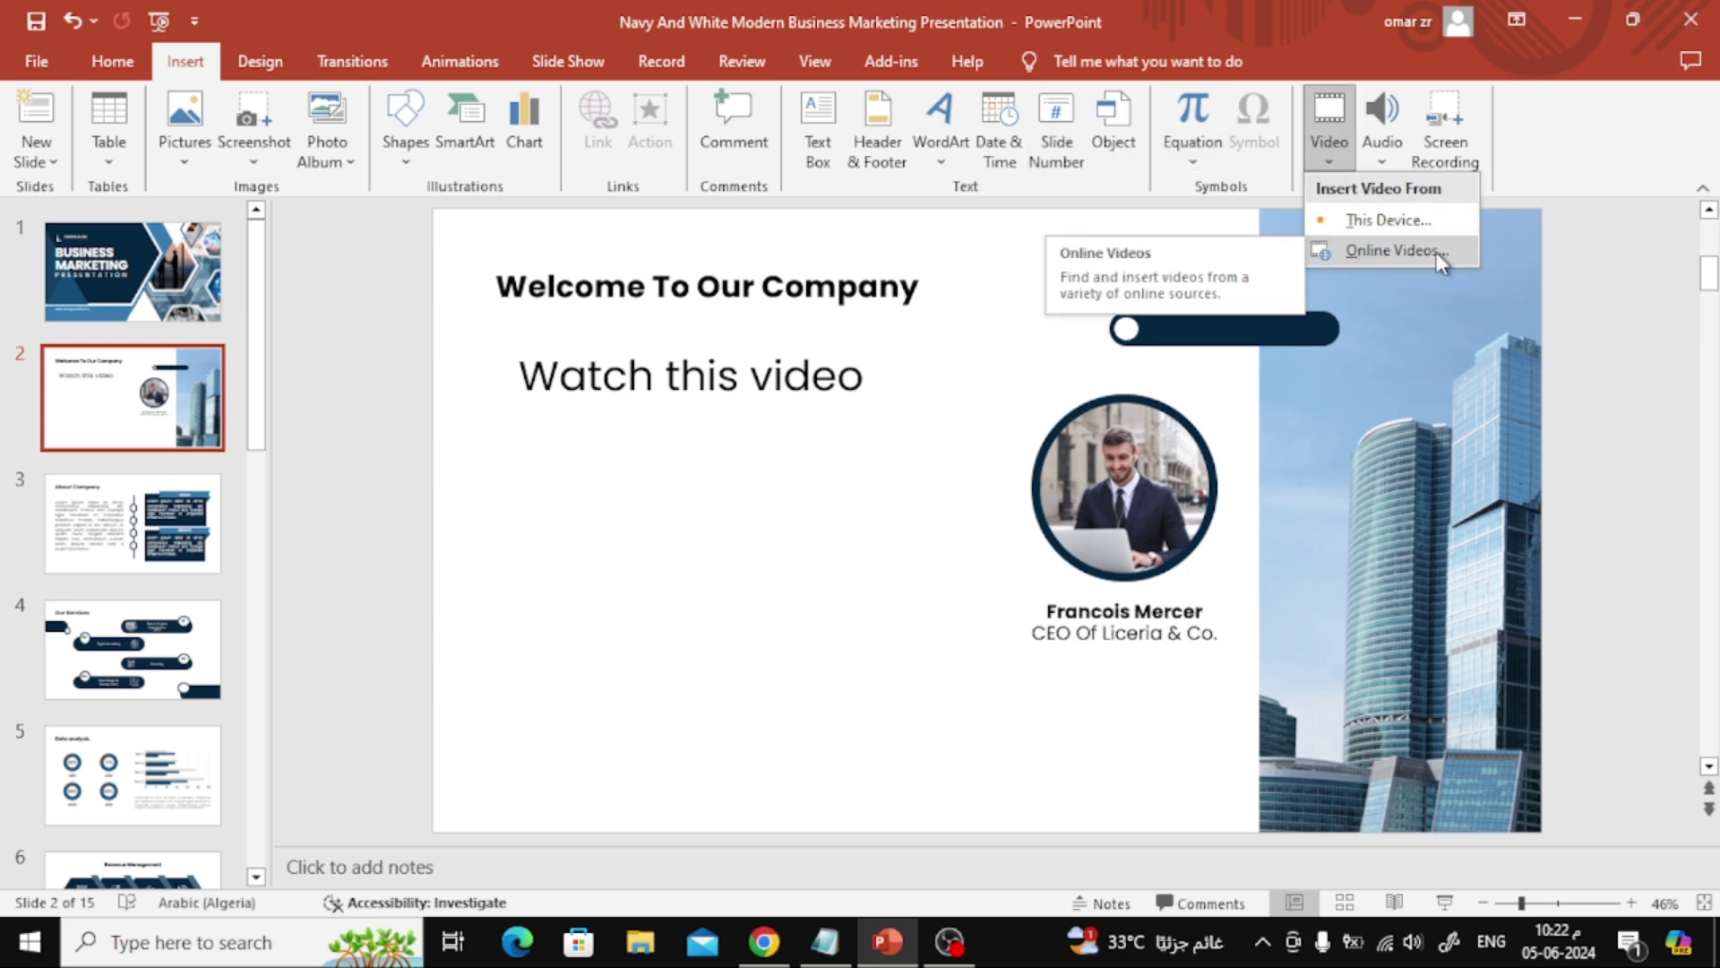
{"action": "left_click", "coordinate": [1393, 250]}
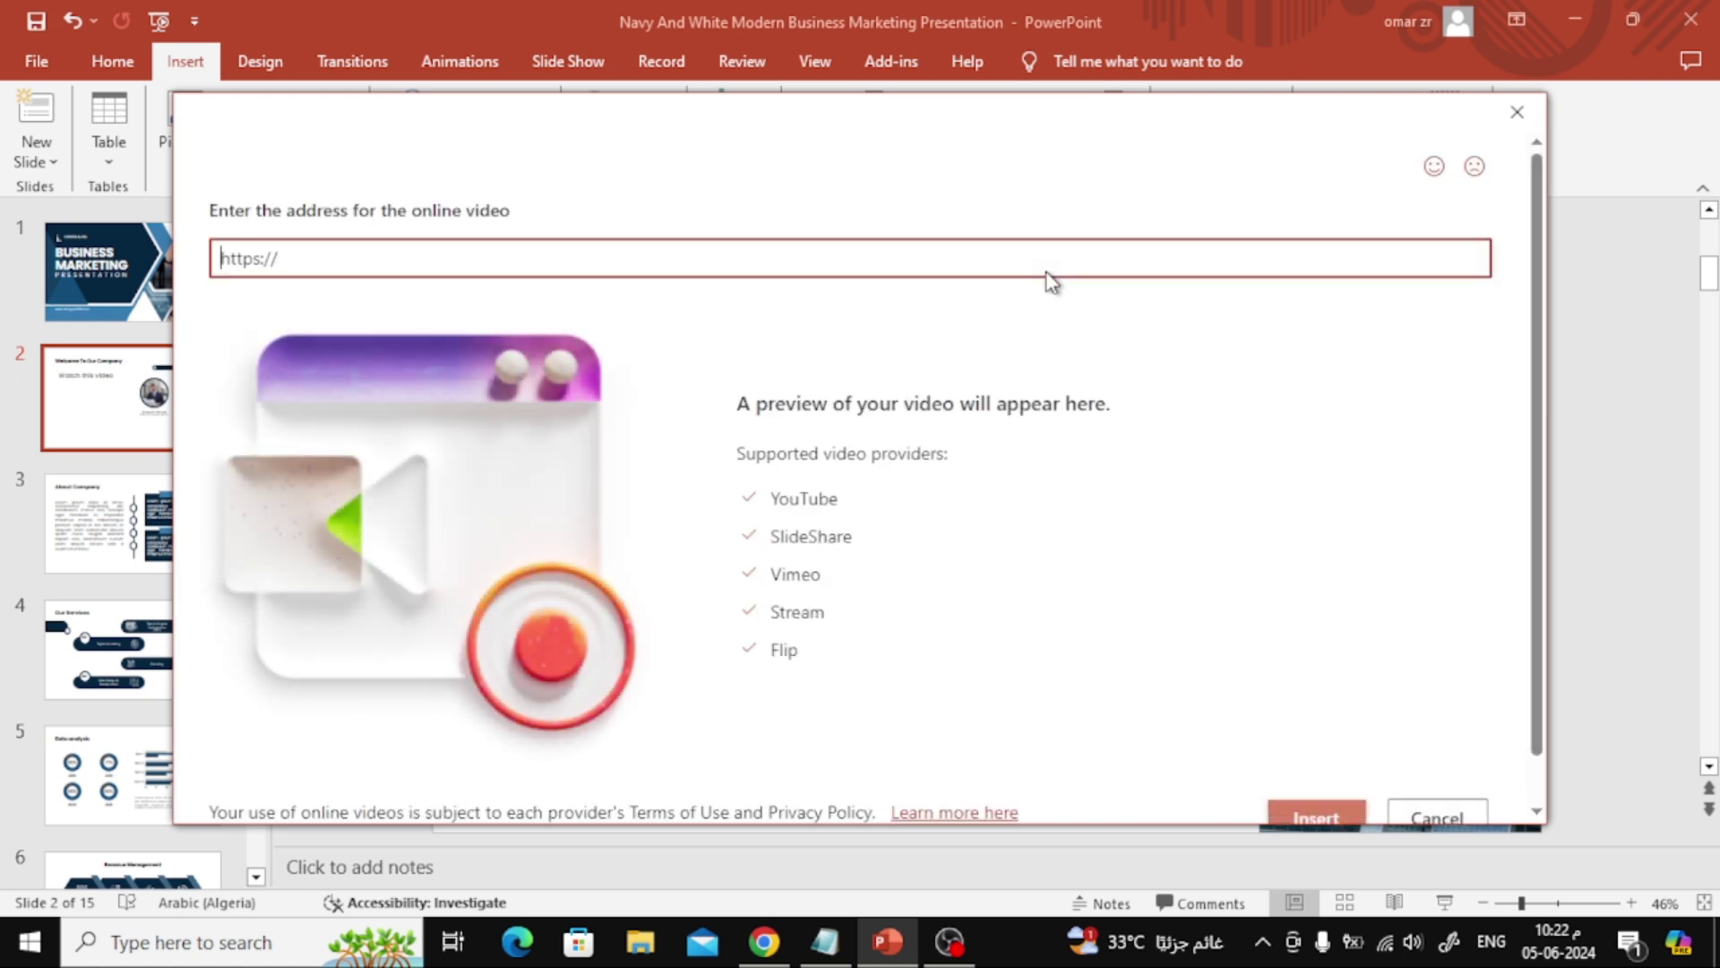
{"action": "type", "text": "https://www.youtube.com/watch?v=w_dil0uYST8&pp=ygUhaG93IHRvIGluc2VydCB5b3V0dWJlIGxpbmsgaW4gcHB0"}
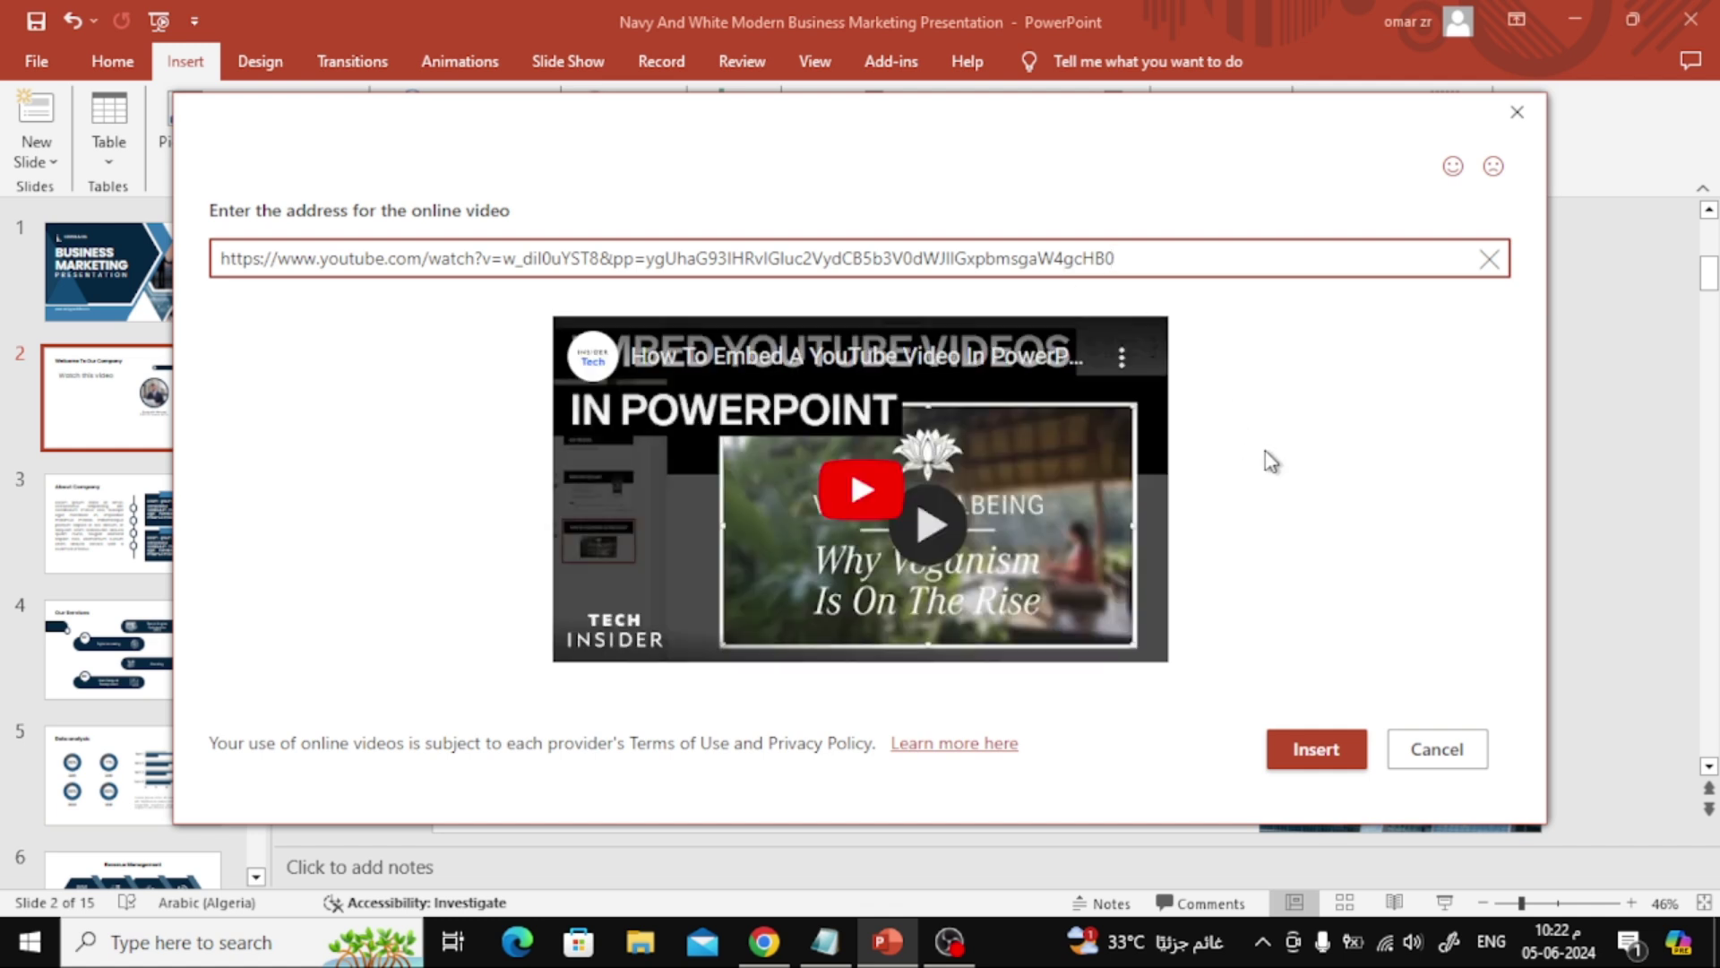
Step: Insert the YouTube video, resize it to 11.45 × 20.27 cm, and place it beneath 'Watch this video'
{"action": "left_click", "coordinate": [1307, 761]}
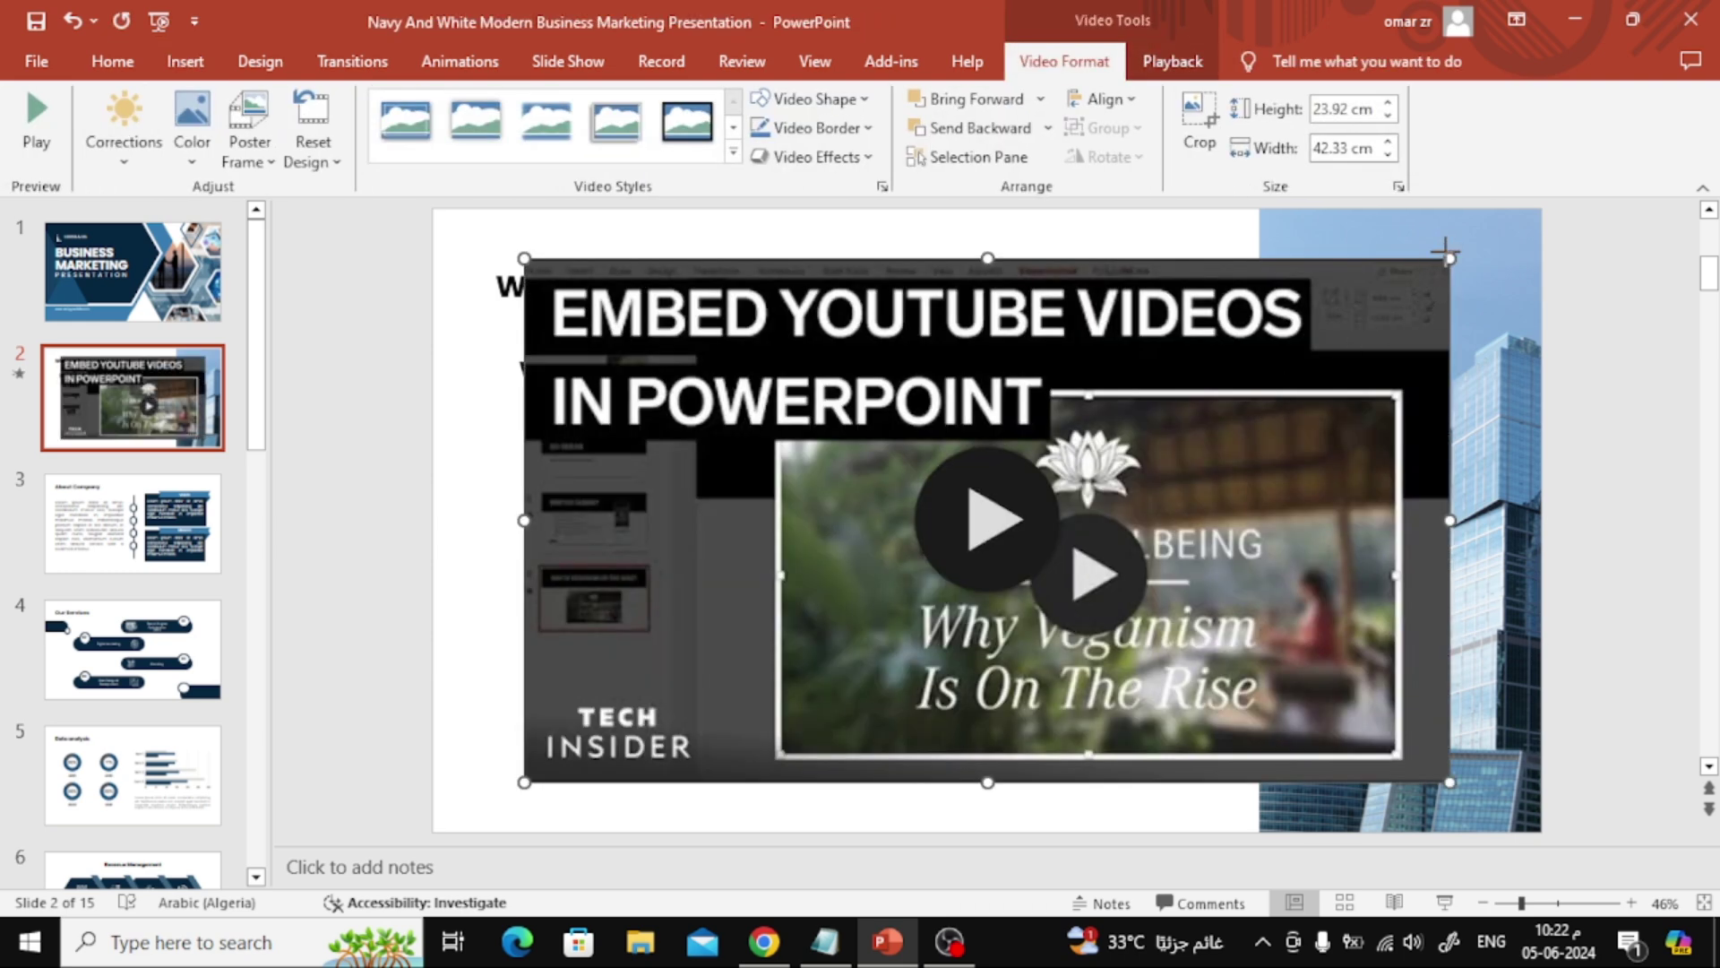
{"action": "mouse_move", "coordinate": [1449, 259]}
{"action": "left_mouse_down"}
{"action": "mouse_move", "coordinate": [1097, 401]}
{"action": "mouse_move", "coordinate": [1120, 403]}
{"action": "mouse_move", "coordinate": [990, 526]}
{"action": "left_mouse_up"}
{"action": "left_click_drag", "start_coordinate": [928, 575], "coordinate": [878, 479]}
{"action": "left_click_drag", "start_coordinate": [950, 422], "coordinate": [929, 433]}
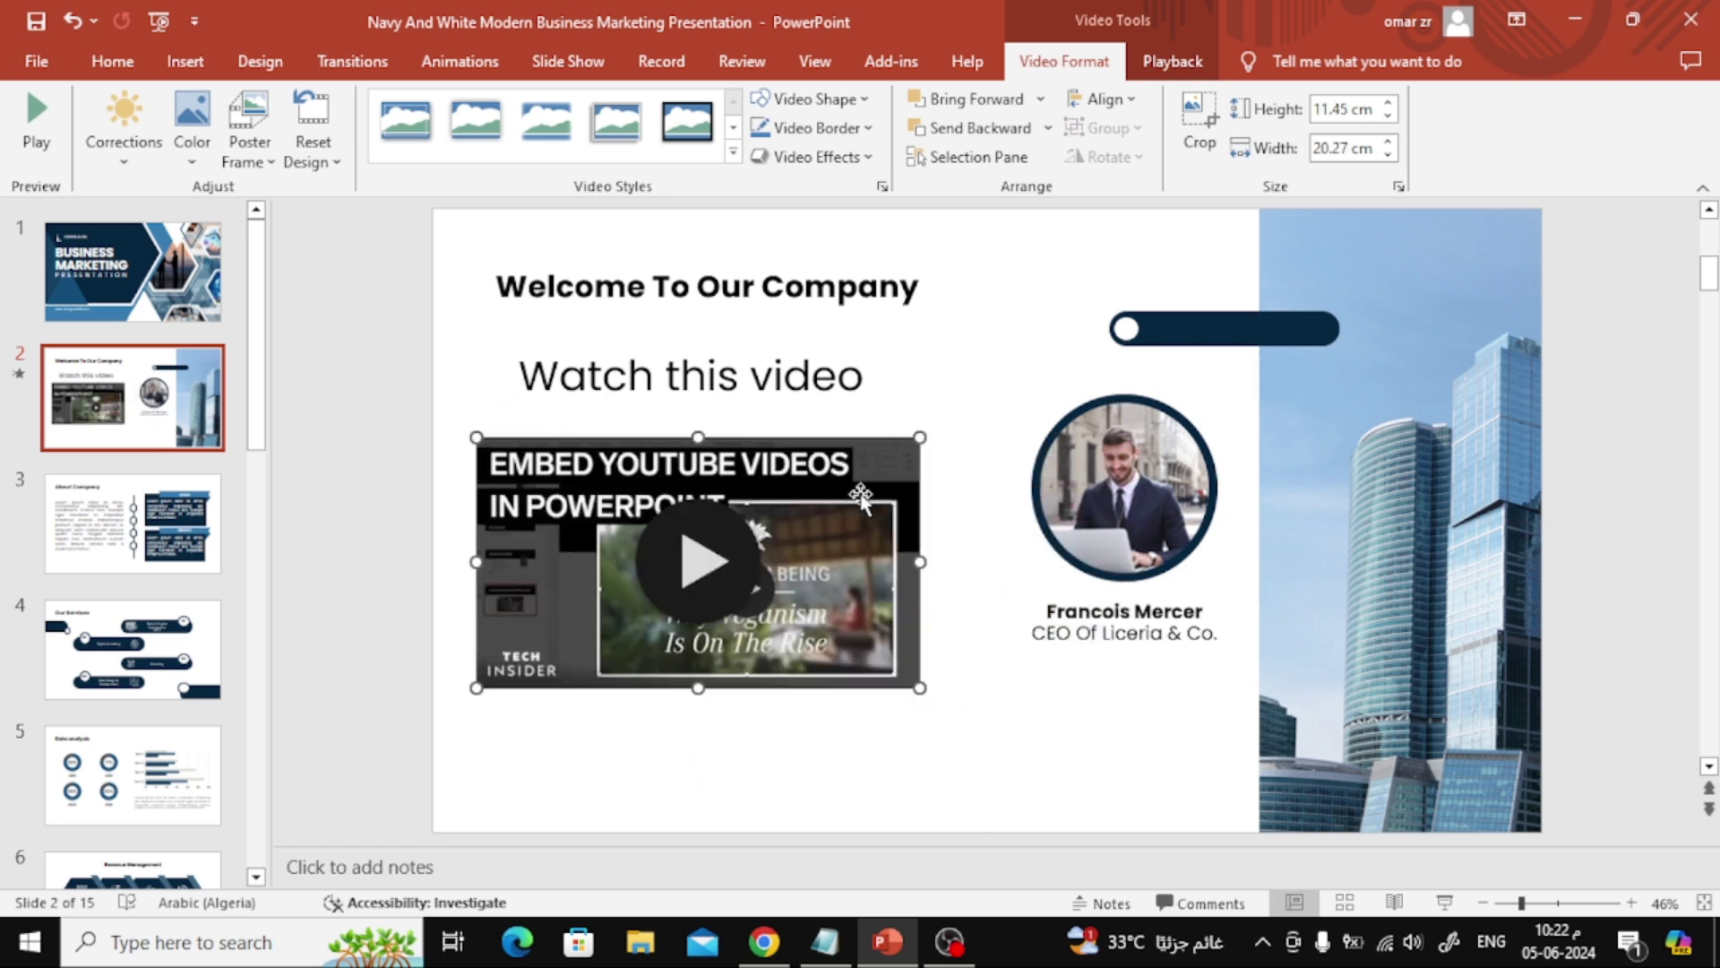
{"action": "left_click_drag", "start_coordinate": [861, 482], "coordinate": [904, 487]}
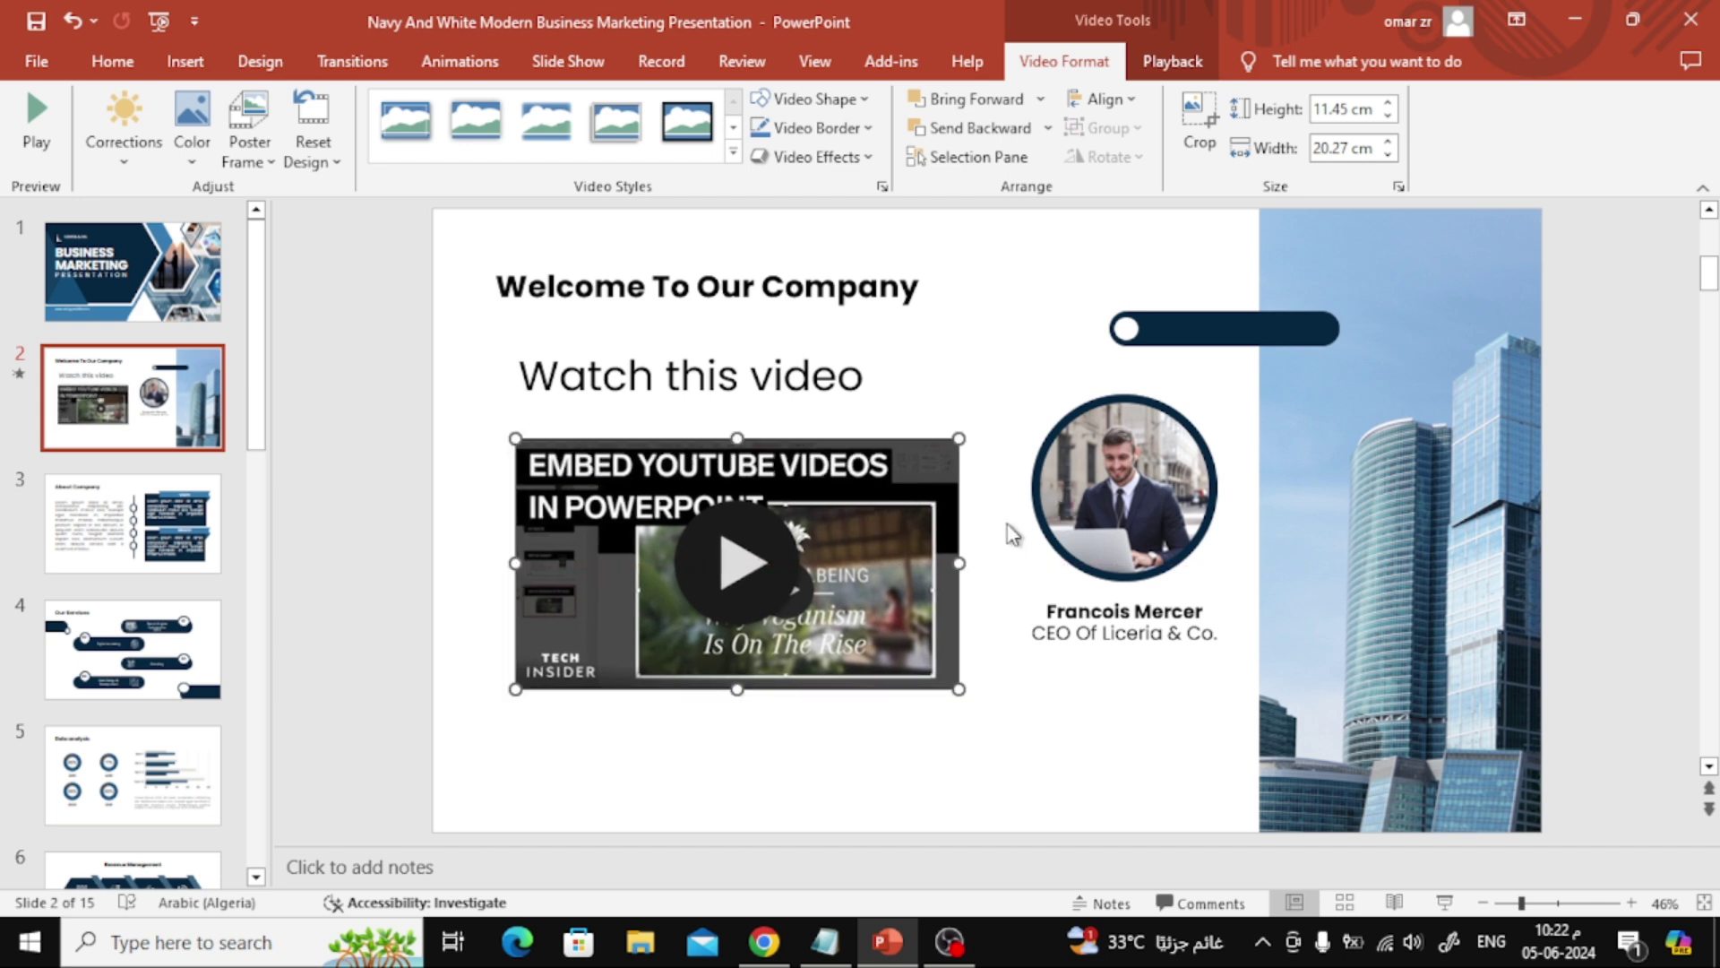
{"action": "left_click", "coordinate": [752, 551]}
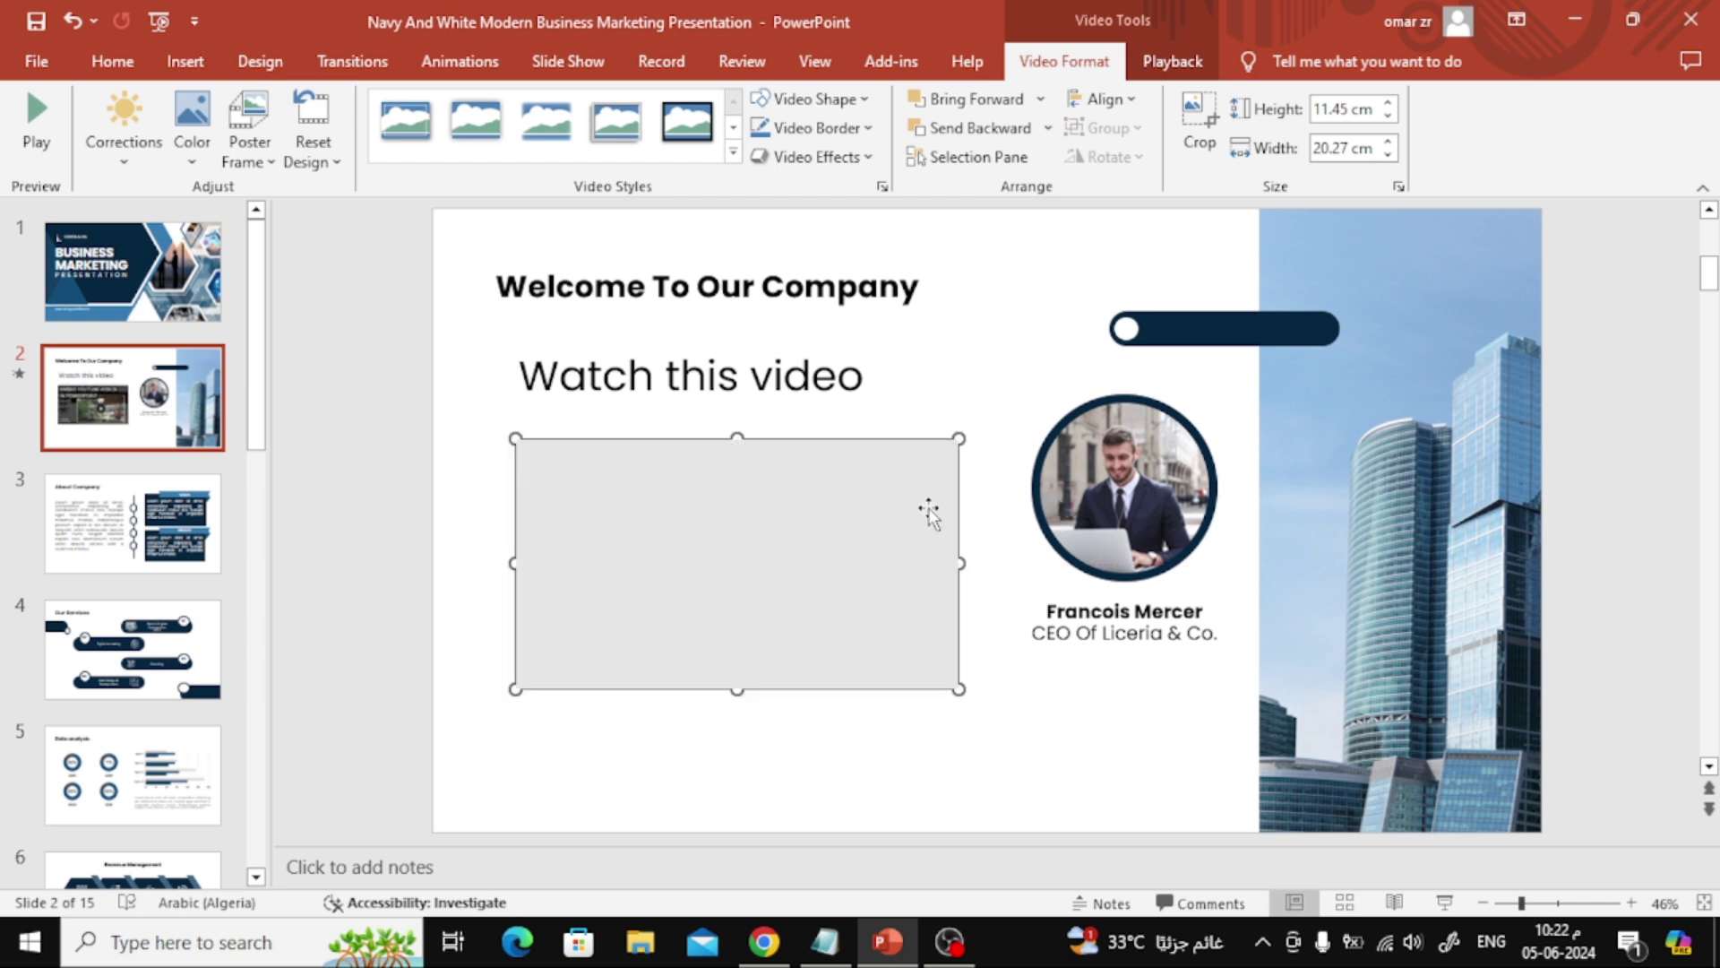